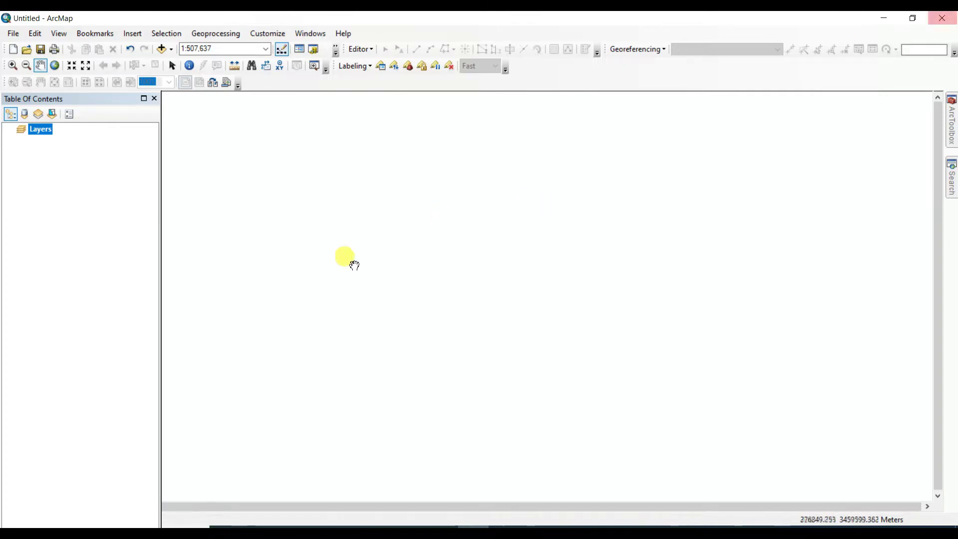
# Add the AP_08149_FBD_F0610_RT1.dem.tif DEM to the map
pyautogui.click(162, 48)
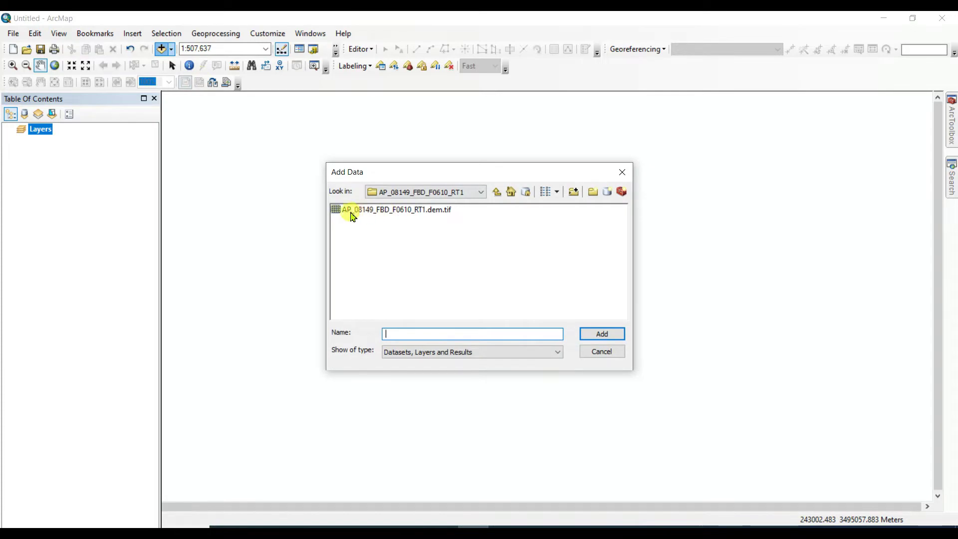
pyautogui.click(405, 211)
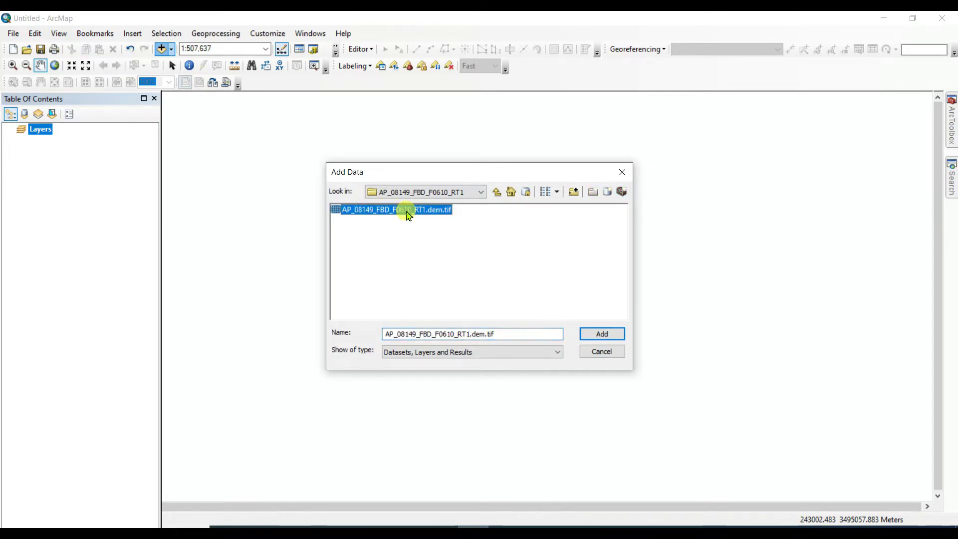
pyautogui.click(602, 334)
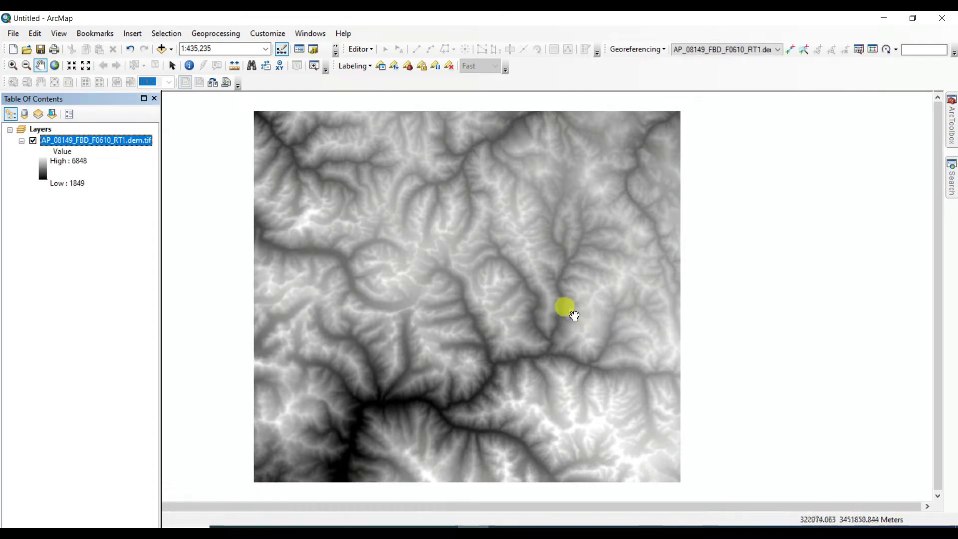
pyautogui.moveTo(531, 281); pyautogui.dragTo(569, 280)
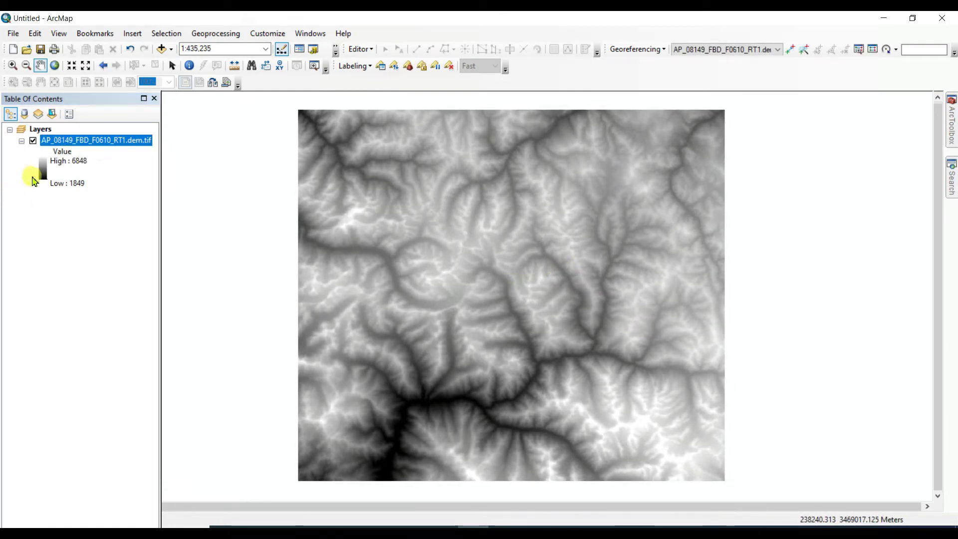
# Give the DEM the rainbow colour ramp, inverted so valleys are blue and high ground red
pyautogui.click(45, 169)
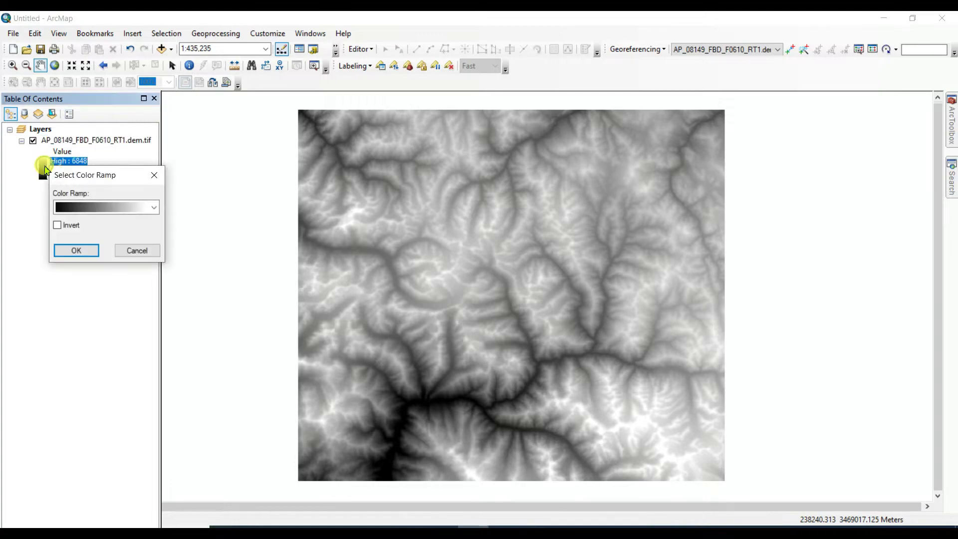
pyautogui.click(77, 207)
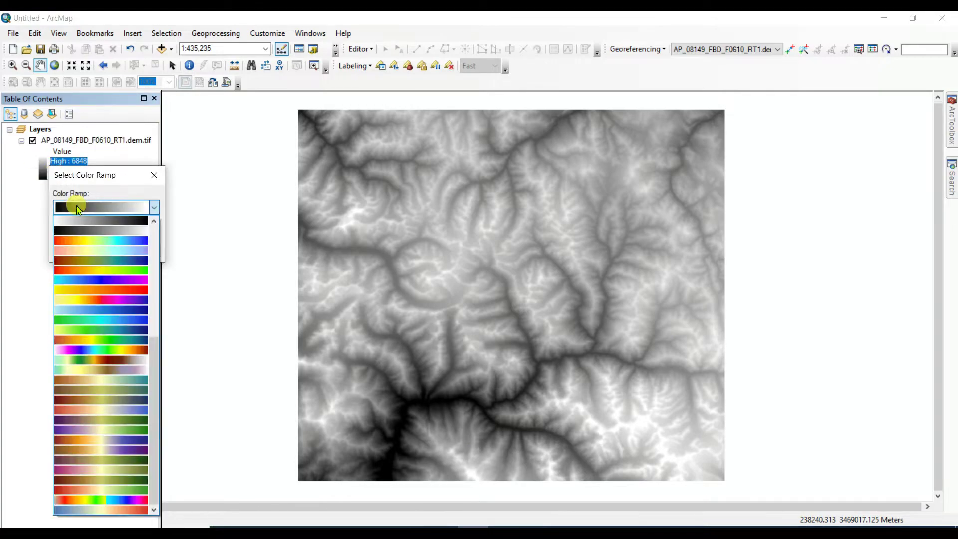
pyautogui.click(97, 241)
pyautogui.click(86, 252)
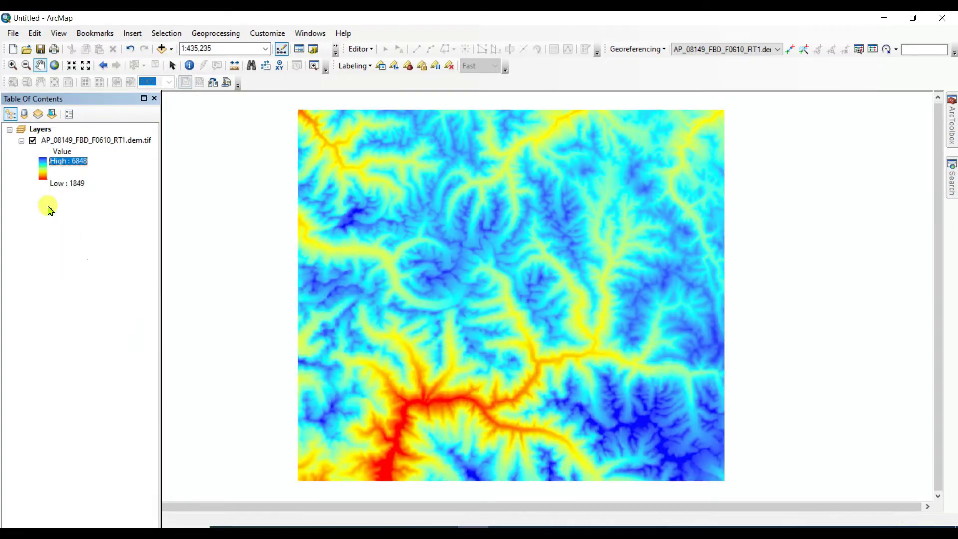
pyautogui.click(43, 168)
pyautogui.click(51, 218)
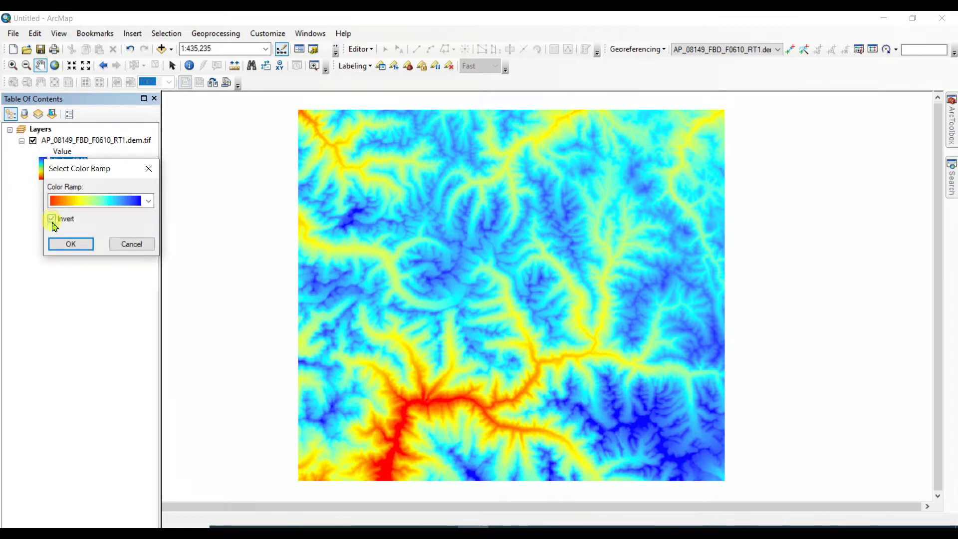
pyautogui.click(67, 243)
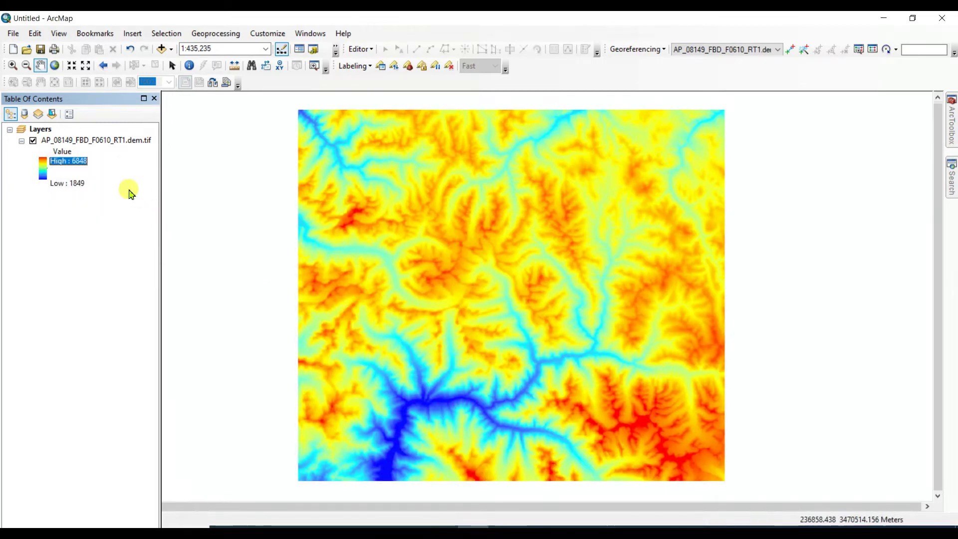
pyautogui.rightClick(95, 140)
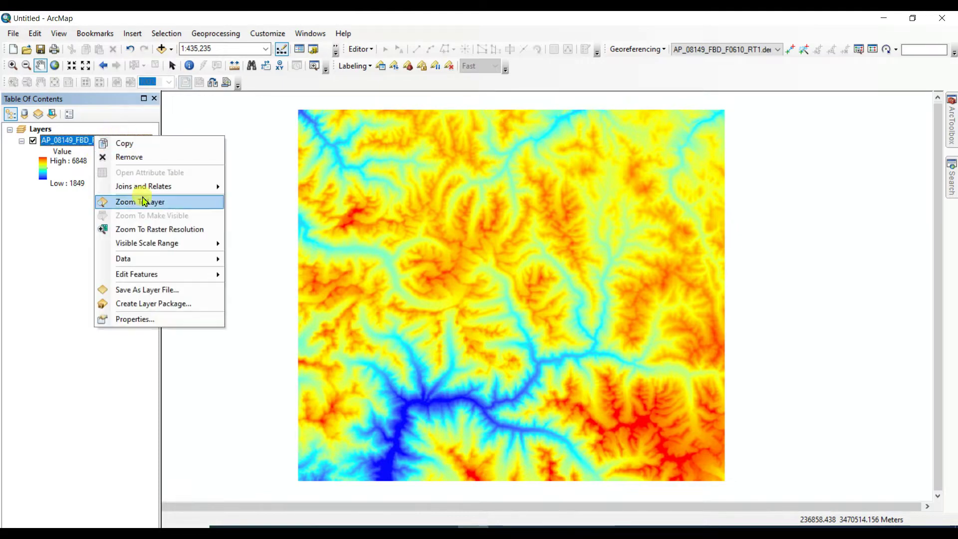
pyautogui.click(138, 317)
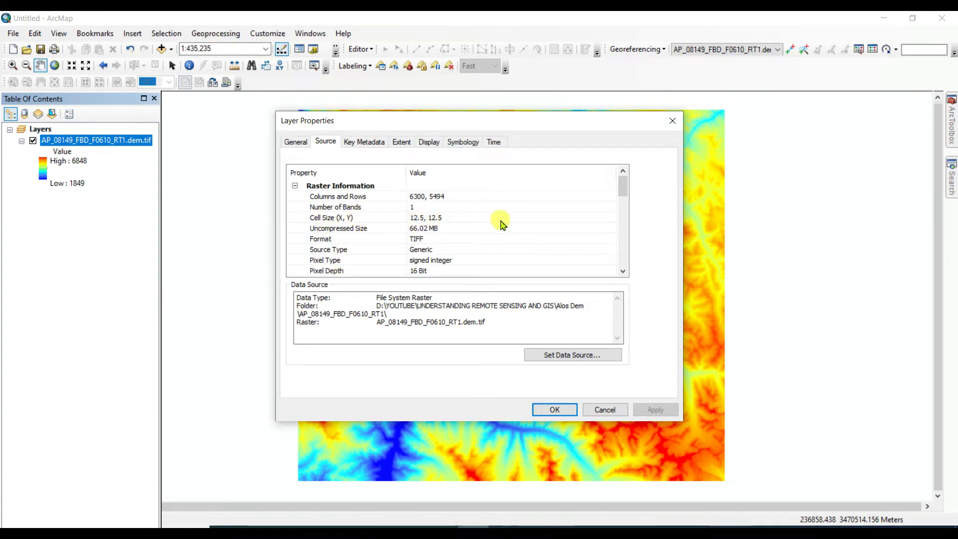
pyautogui.click(554, 409)
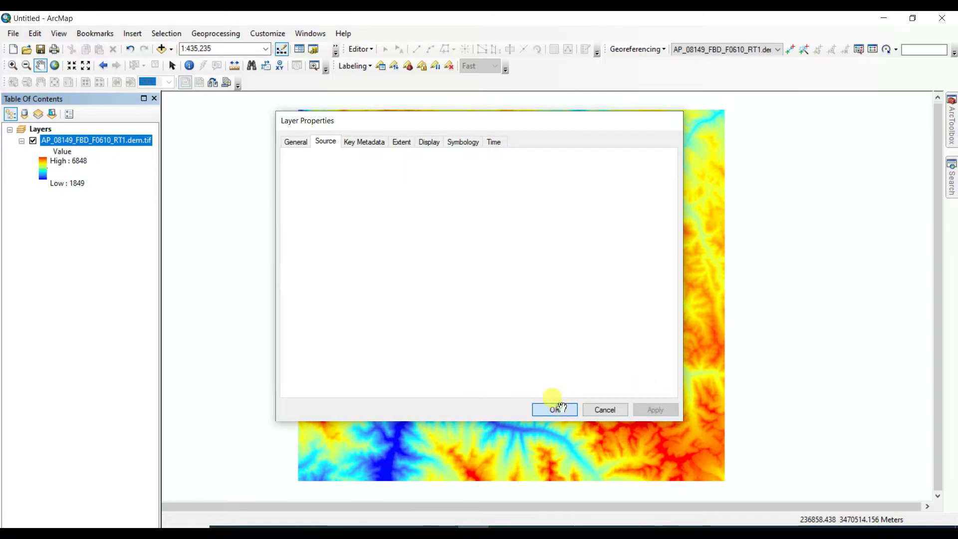
pyautogui.moveTo(566, 256)
pyautogui.mouseDown()
pyautogui.moveTo(539, 256)
pyautogui.moveTo(547, 254)
pyautogui.mouseUp()
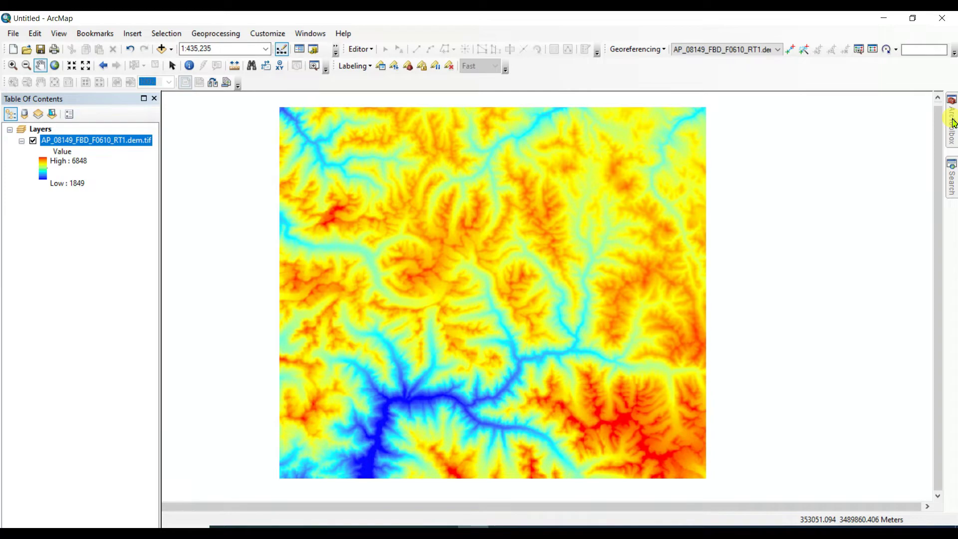
# Open the Fill tool under ArcToolbox's Spatial Analyst Tools > Hydrology
pyautogui.click(954, 123)
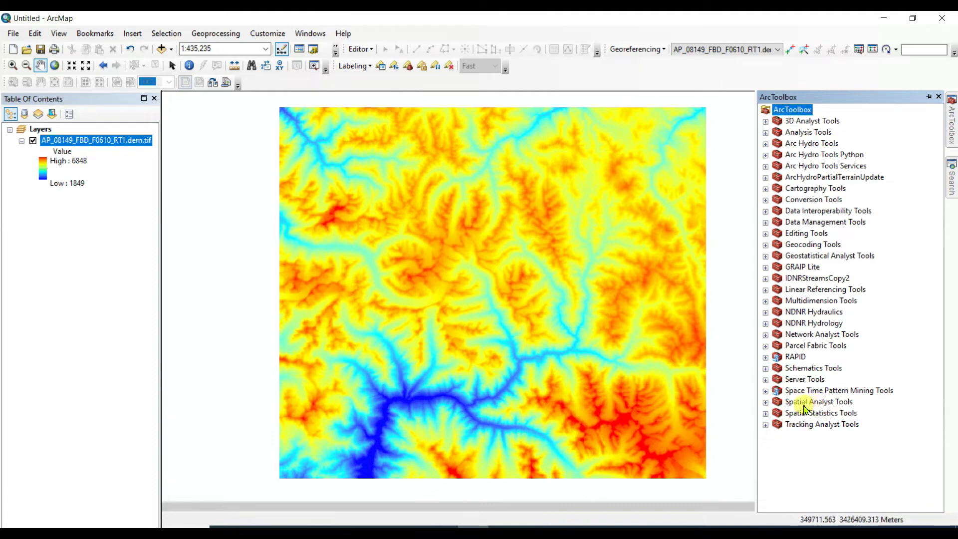
pyautogui.click(766, 402)
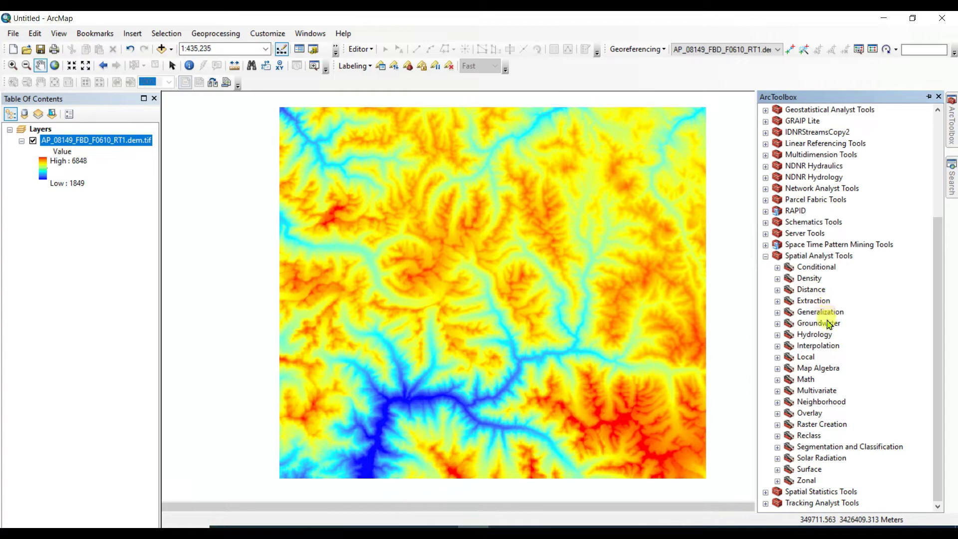
pyautogui.doubleClick(823, 337)
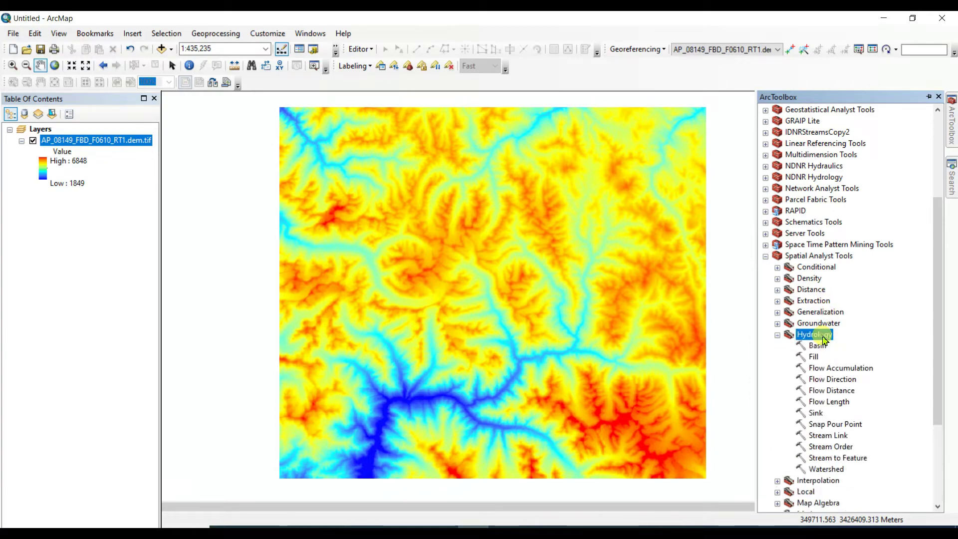
pyautogui.doubleClick(814, 358)
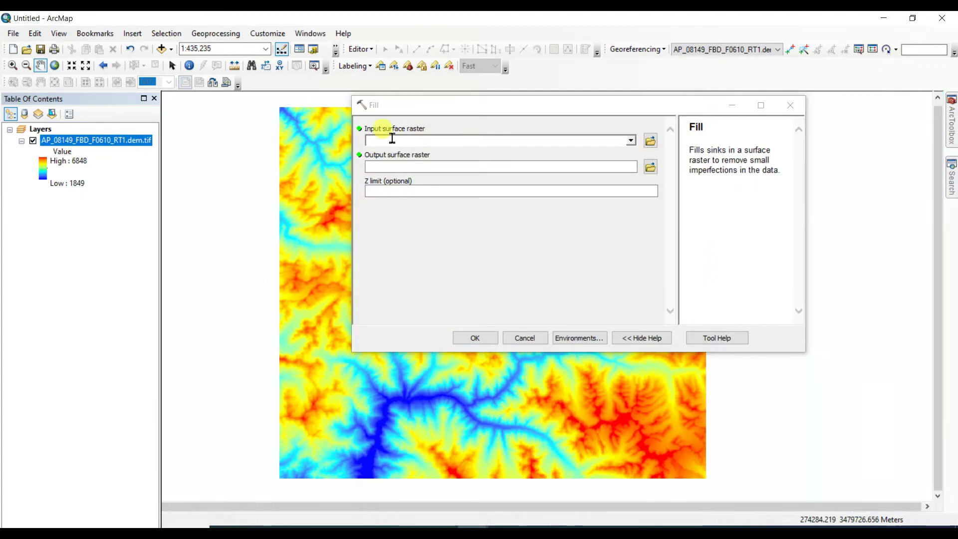
# Set the DEM as the input surface and create a new output folder named fill
pyautogui.click(631, 140)
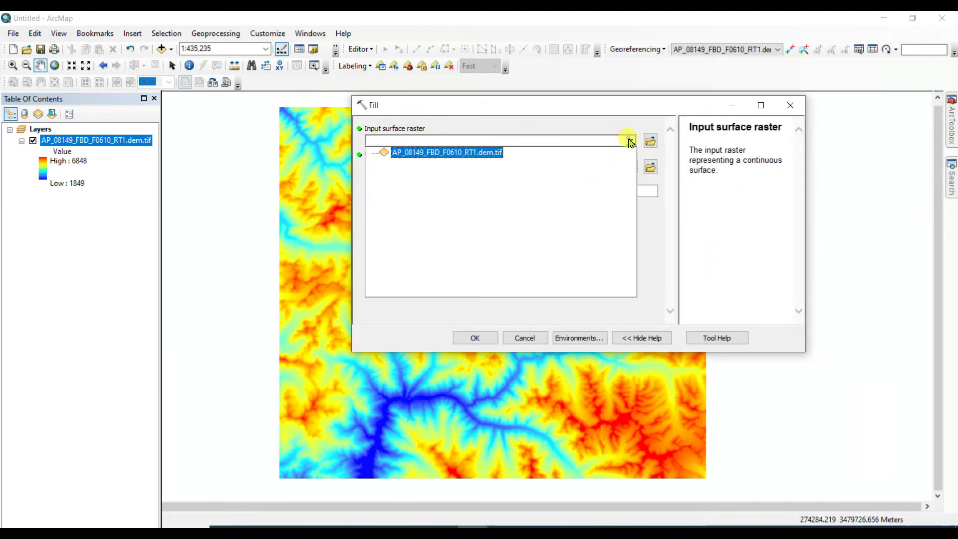
pyautogui.click(450, 152)
pyautogui.click(650, 166)
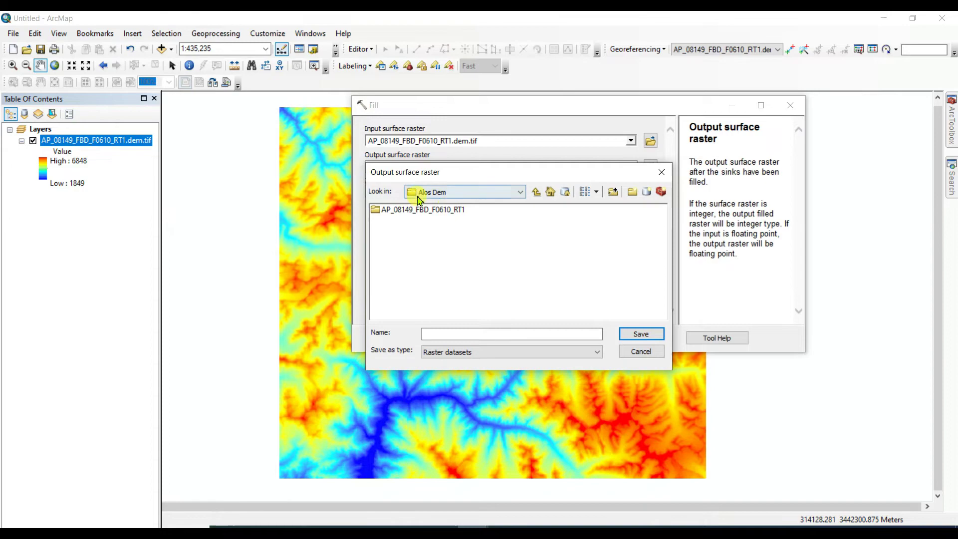
pyautogui.click(633, 193)
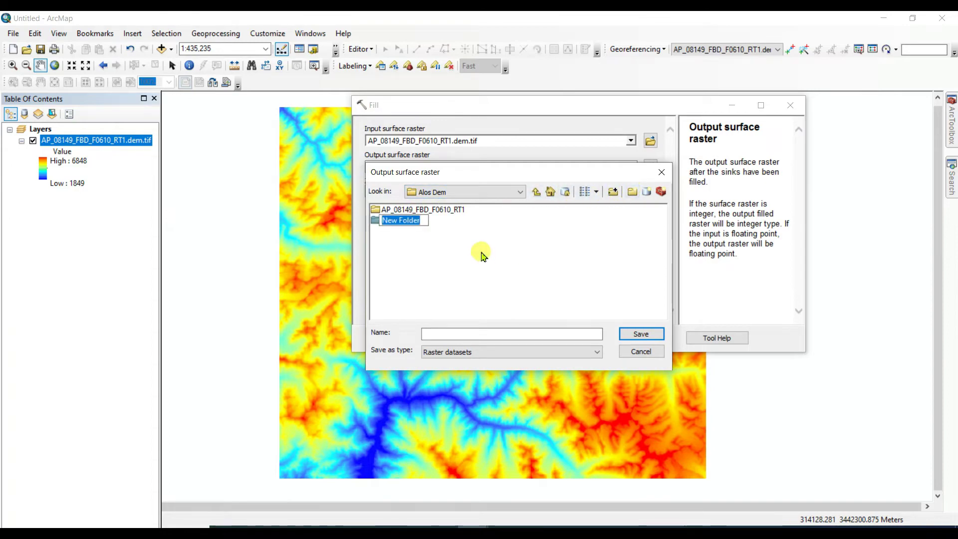
pyautogui.write('f')
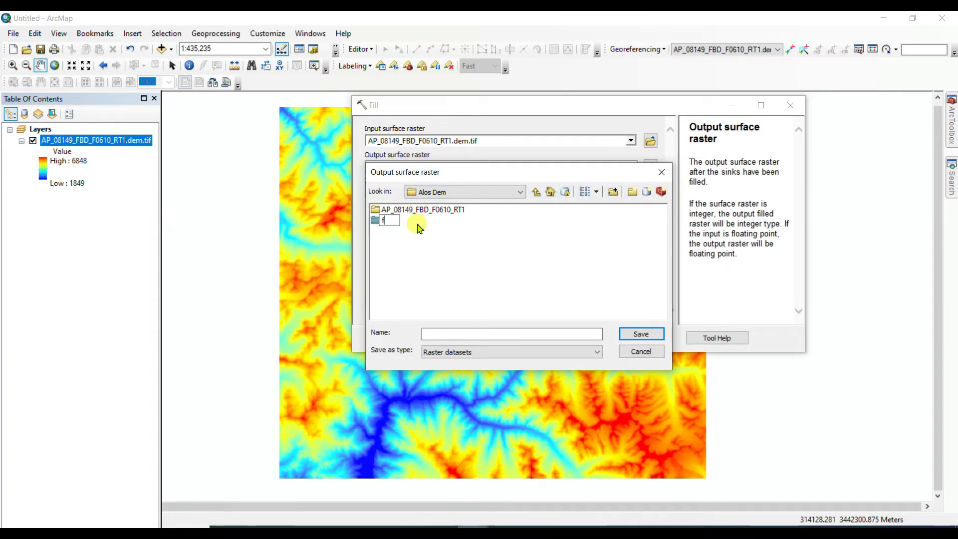
pyautogui.write('ill')
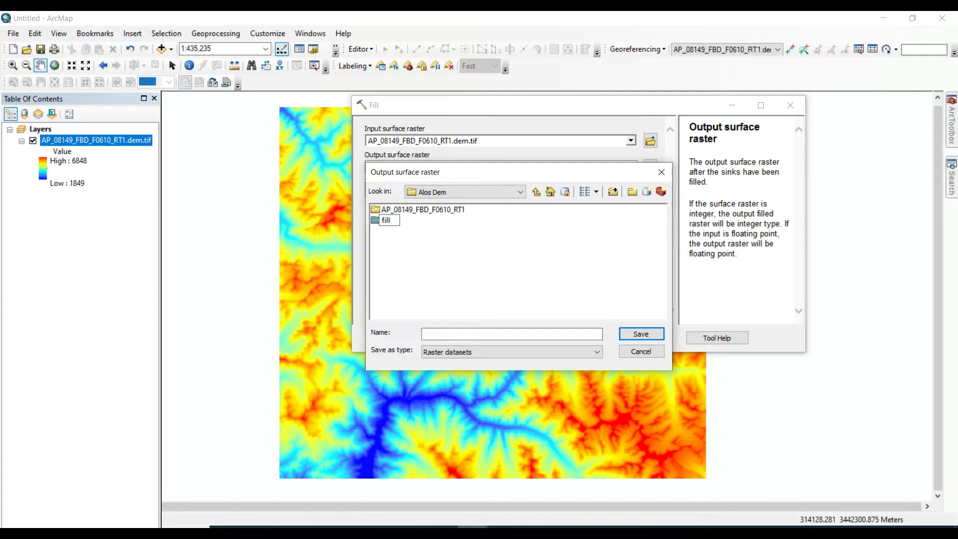
pyautogui.click(492, 236)
pyautogui.doubleClick(378, 219)
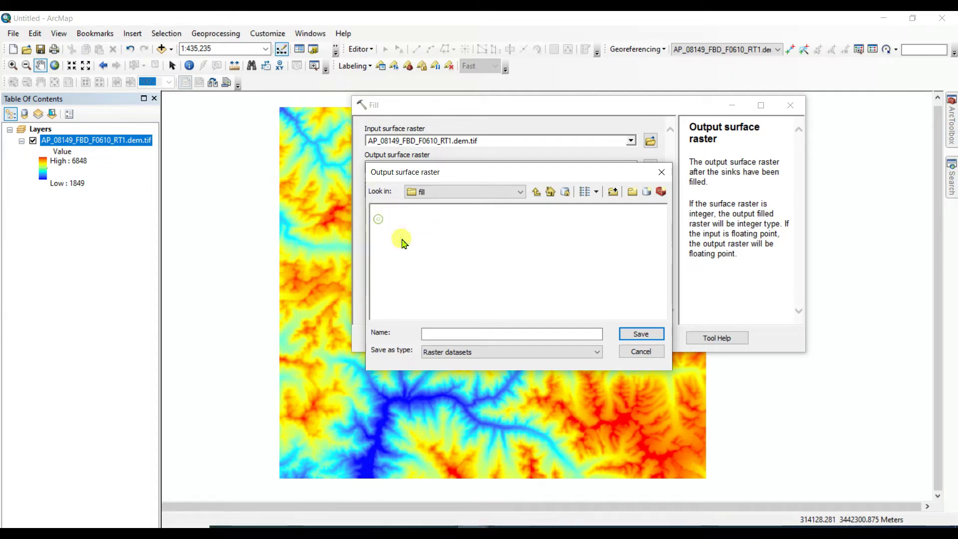
# Name the output raster fill and run the Fill tool
pyautogui.click(454, 335)
pyautogui.write('f')
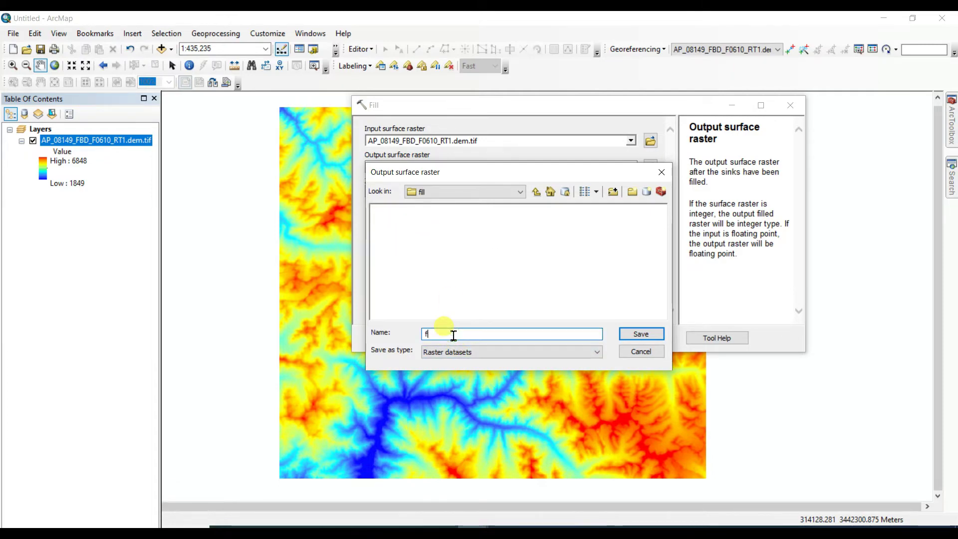
pyautogui.write('ill')
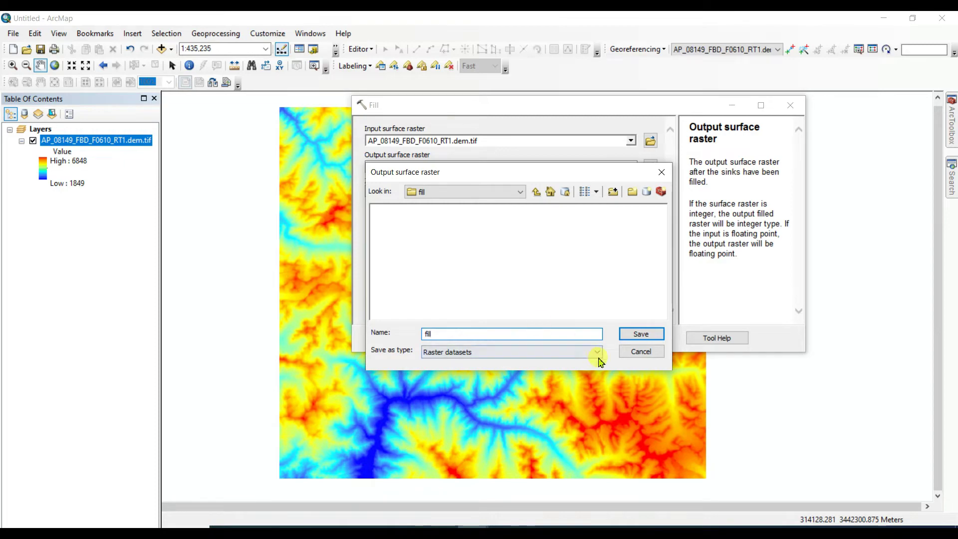
pyautogui.click(641, 333)
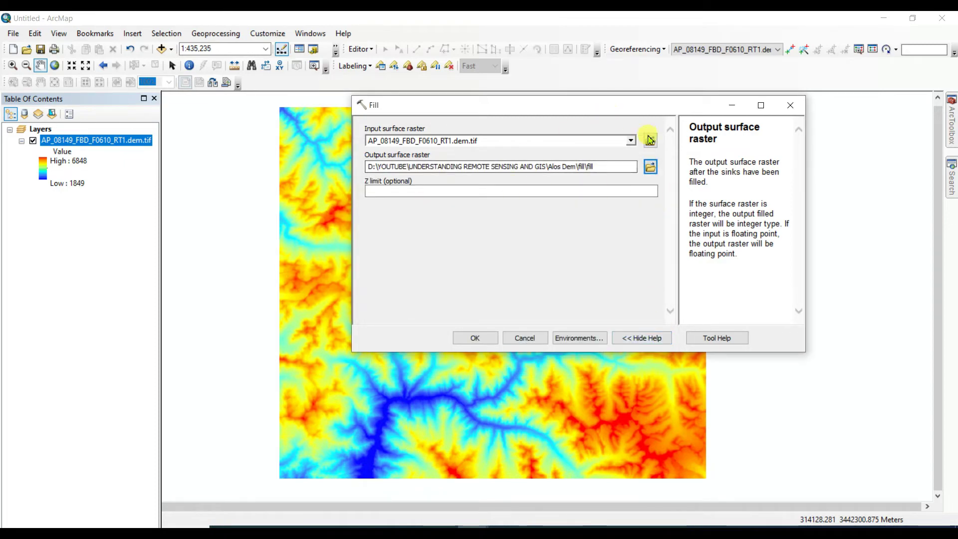
pyautogui.click(474, 338)
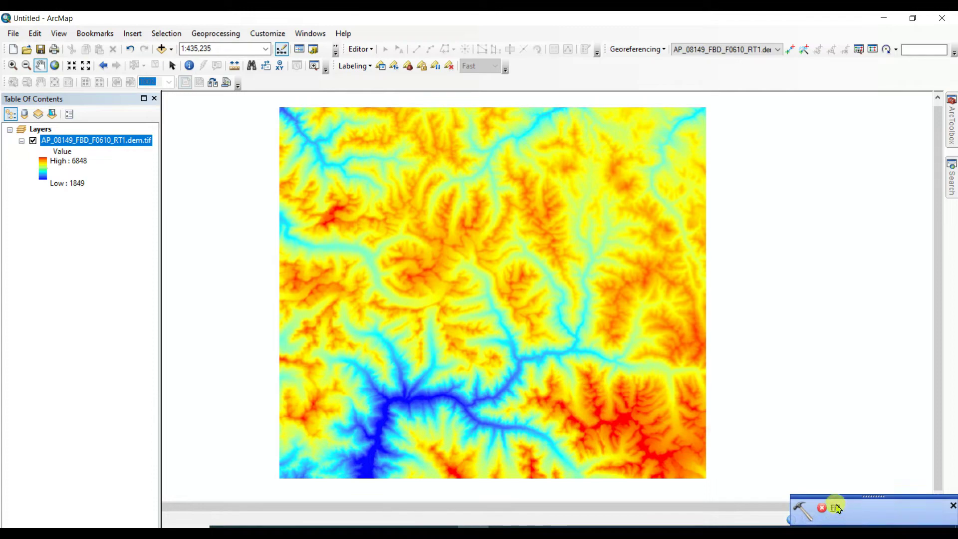
# Dismiss the Fill completion notice and reopen the Fill tool from Hydrology
pyautogui.click(954, 506)
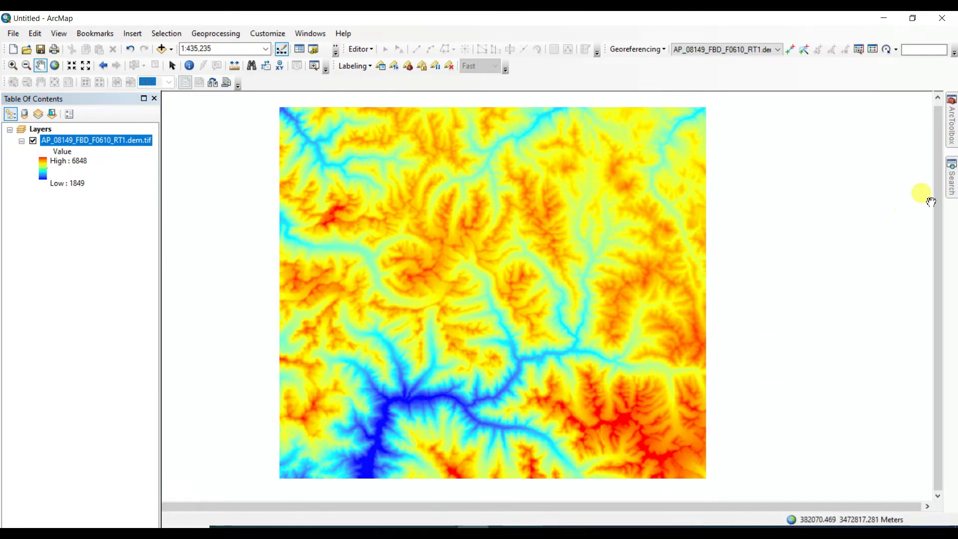
pyautogui.click(954, 116)
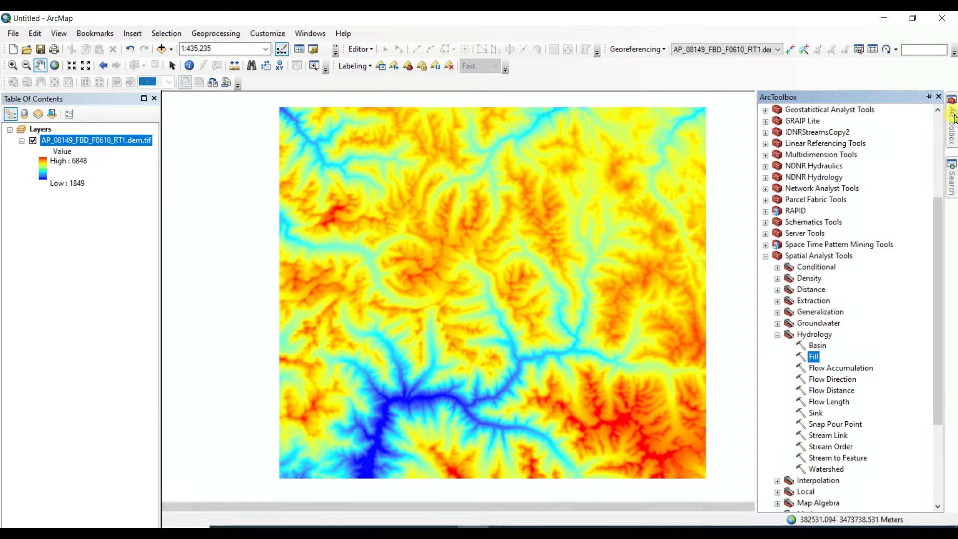
pyautogui.click(815, 356)
pyautogui.doubleClick(816, 358)
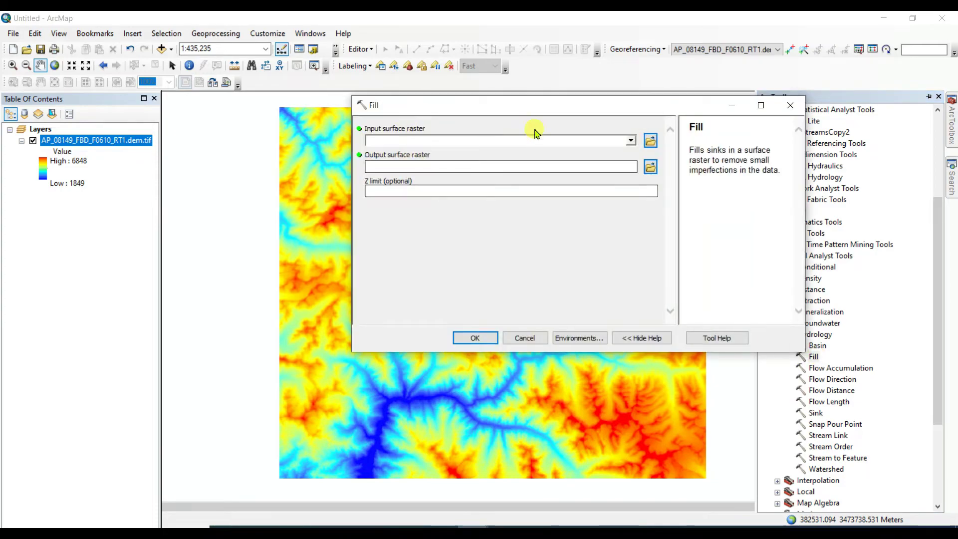
# Run Fill on AP_08149_FBD_F0610_RT1.dem.tif with the output named fill.tif
pyautogui.click(628, 144)
pyautogui.click(632, 141)
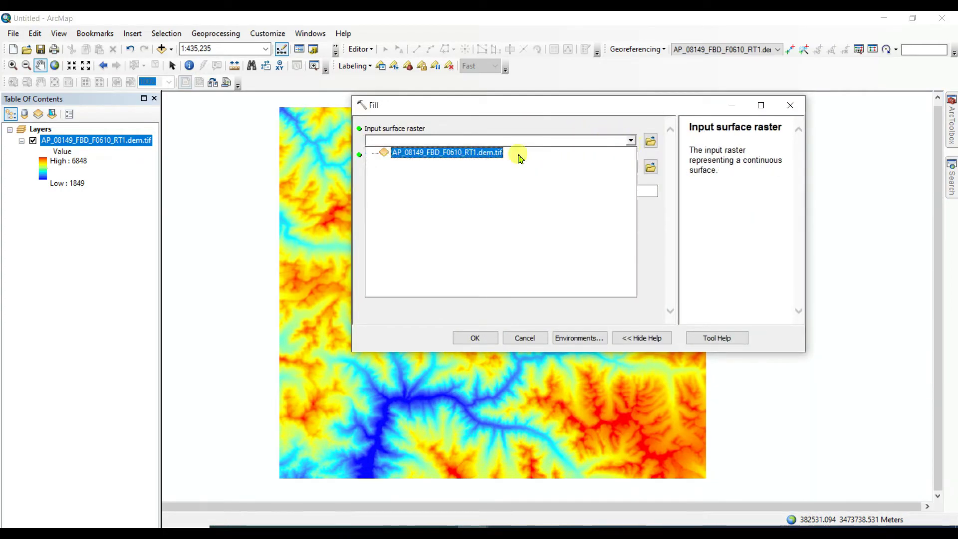
pyautogui.click(479, 155)
pyautogui.click(650, 166)
pyautogui.click(440, 324)
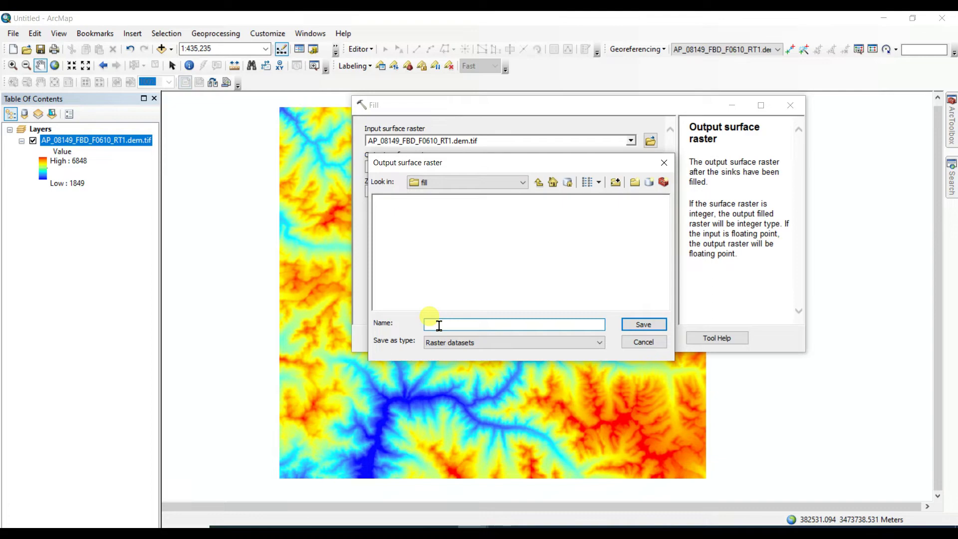
pyautogui.write('fill.tif')
pyautogui.click(643, 325)
pyautogui.click(475, 339)
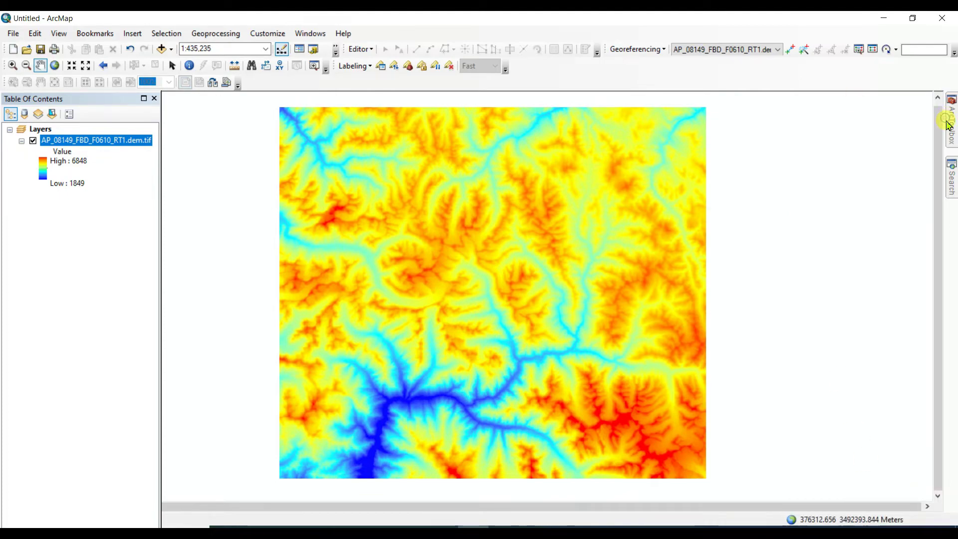
# Reopen Fill with the DEM as input and fill as the output, then bring up its Environments
pyautogui.moveTo(953, 114)
pyautogui.doubleClick(814, 357)
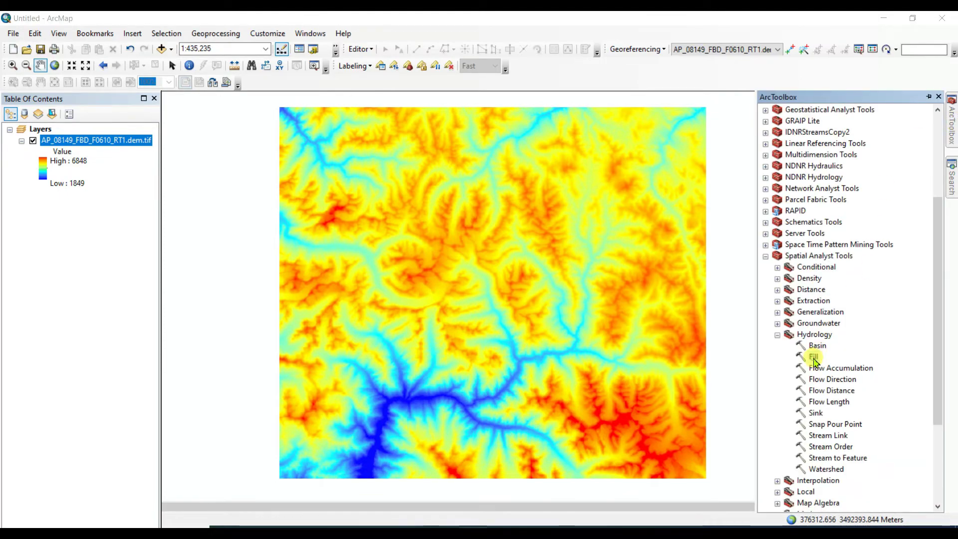
pyautogui.click(630, 141)
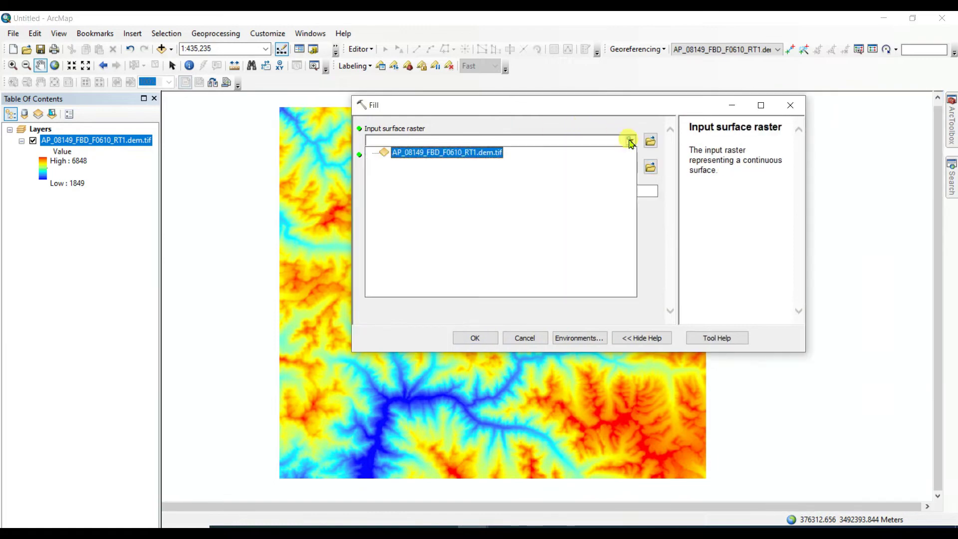
pyautogui.click(477, 153)
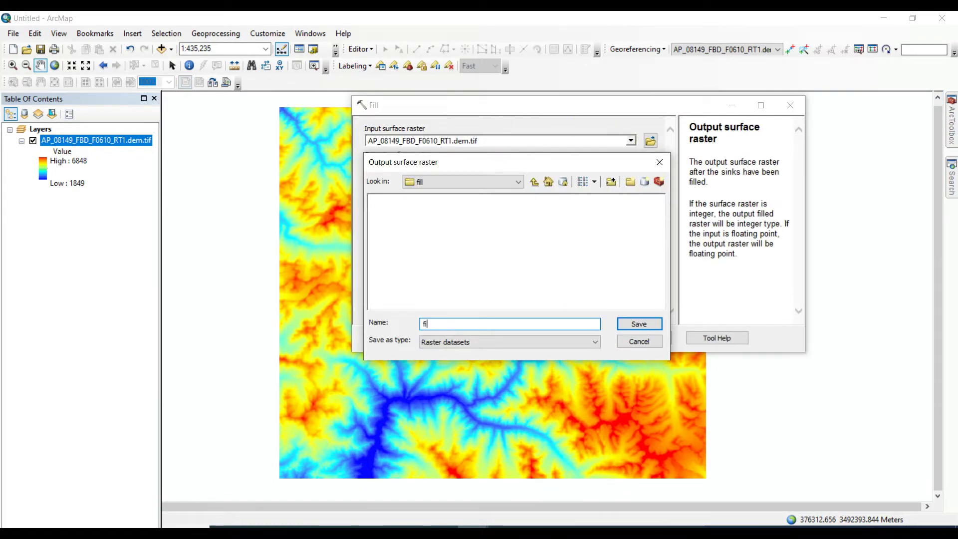
pyautogui.click(637, 324)
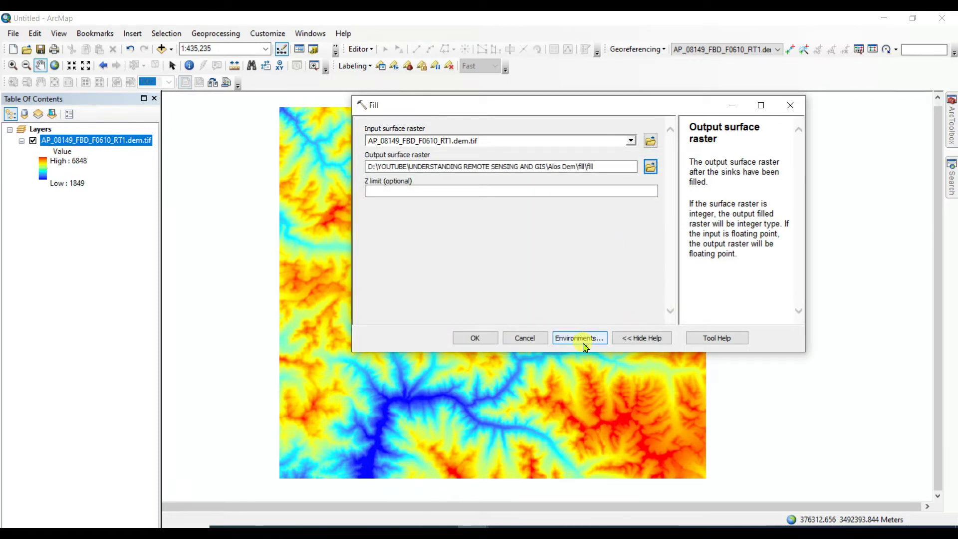
pyautogui.click(577, 338)
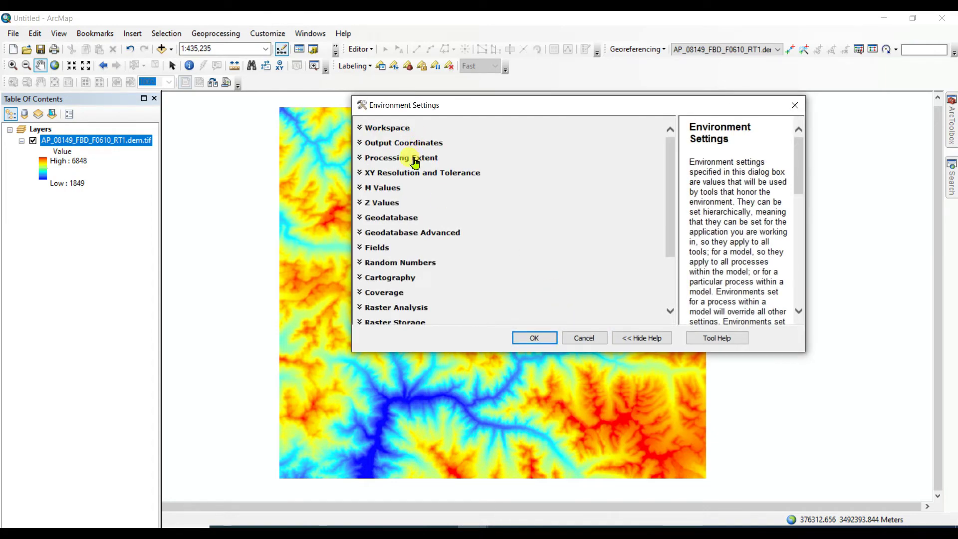
# Set the processing extent to match the AP_08149_FBD_F0610_RT1.dem.tif layer
pyautogui.click(405, 157)
pyautogui.click(631, 182)
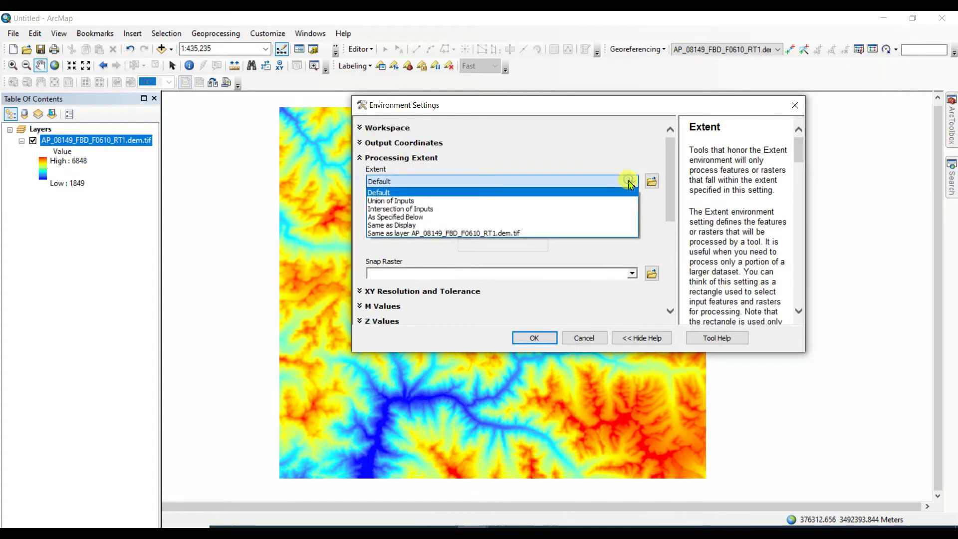
pyautogui.click(430, 234)
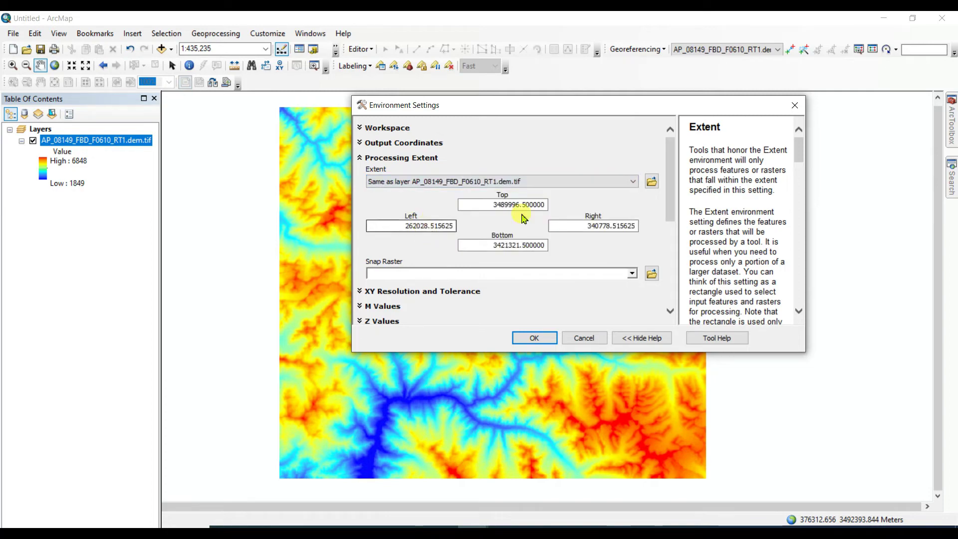
pyautogui.scroll(-5, 668, 224)
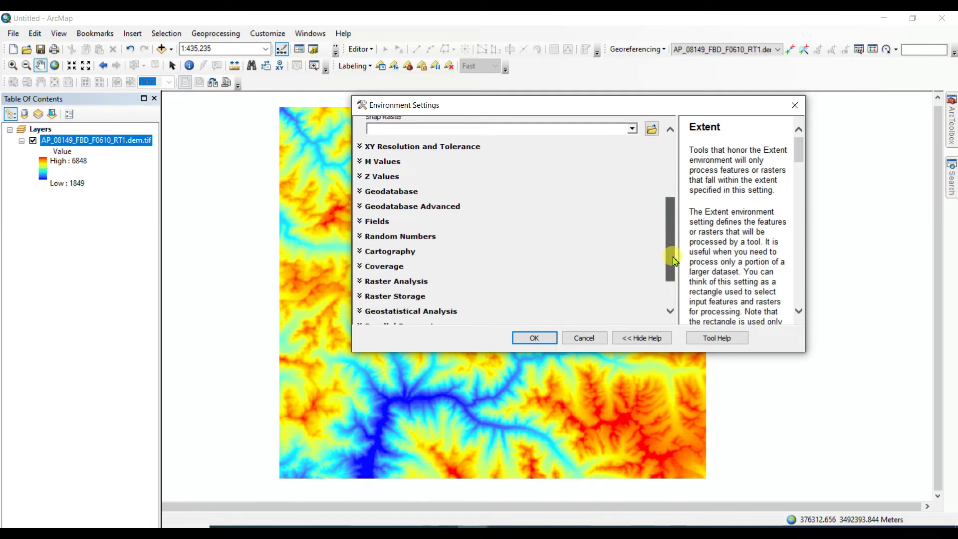
# Use the DEM as the analysis mask, set parallel processing factor 0, and run Fill
pyautogui.click(399, 268)
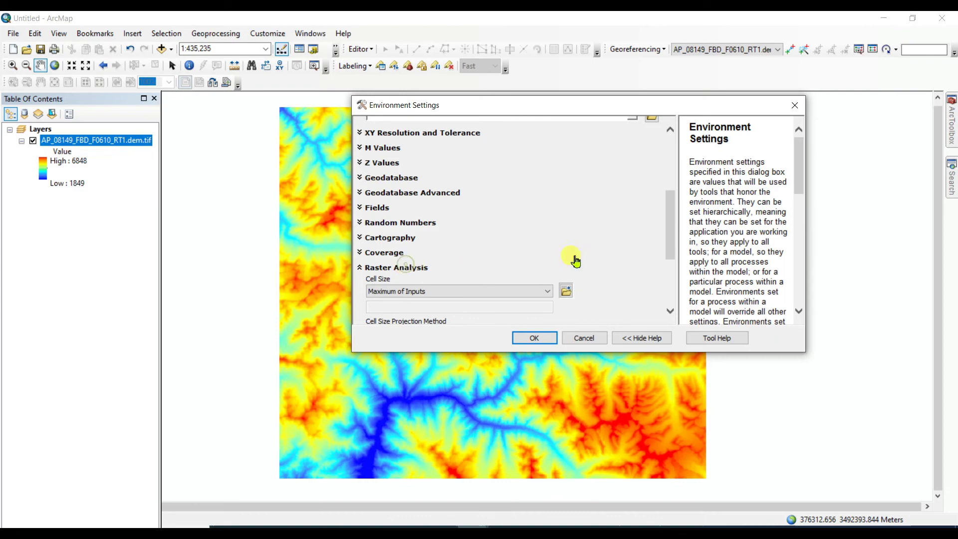
pyautogui.scroll(-5, 664, 232)
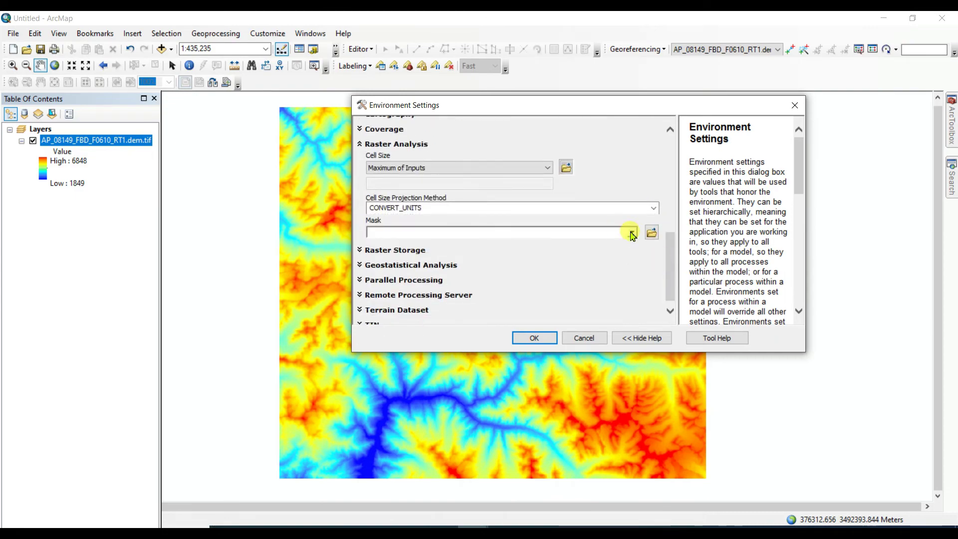
pyautogui.click(632, 232)
pyautogui.click(470, 245)
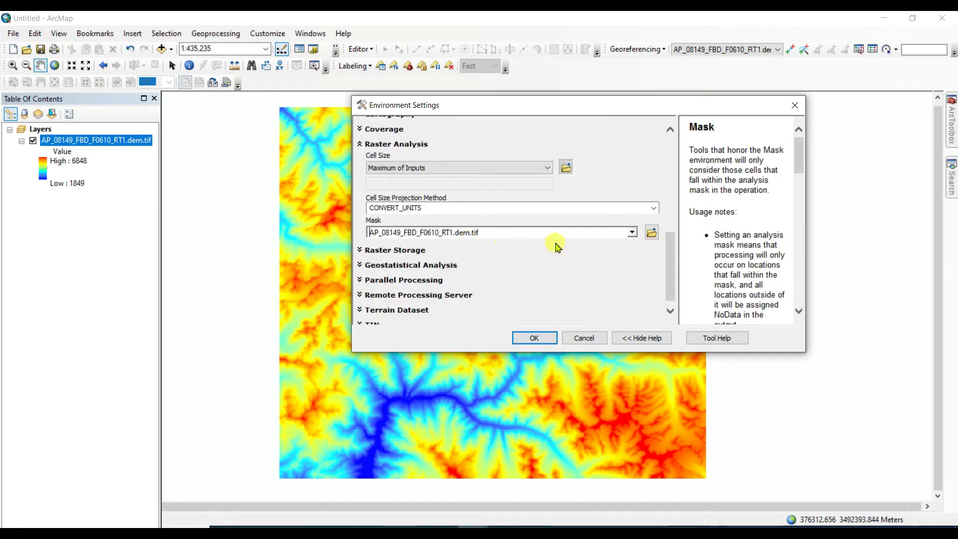
pyautogui.scroll(-1, 669, 250)
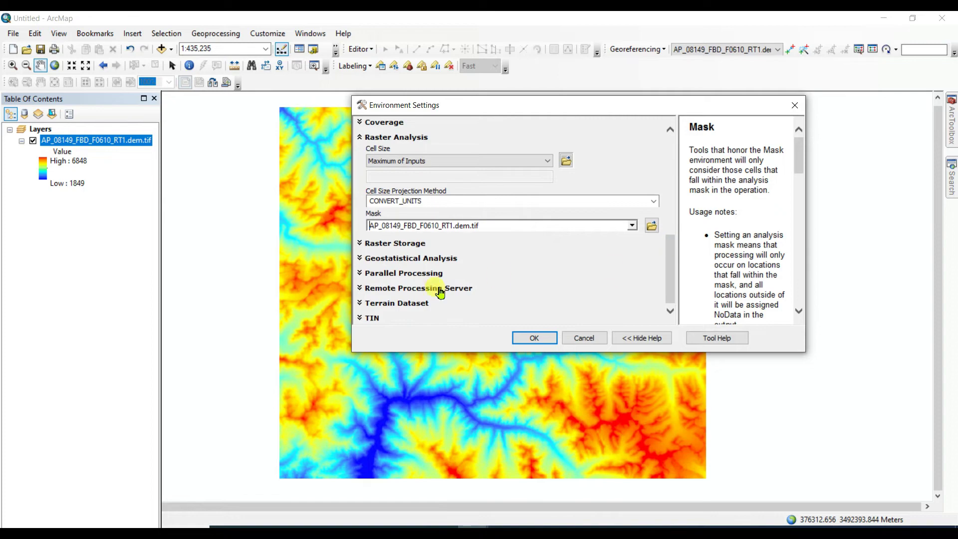
pyautogui.click(406, 274)
pyautogui.click(460, 293)
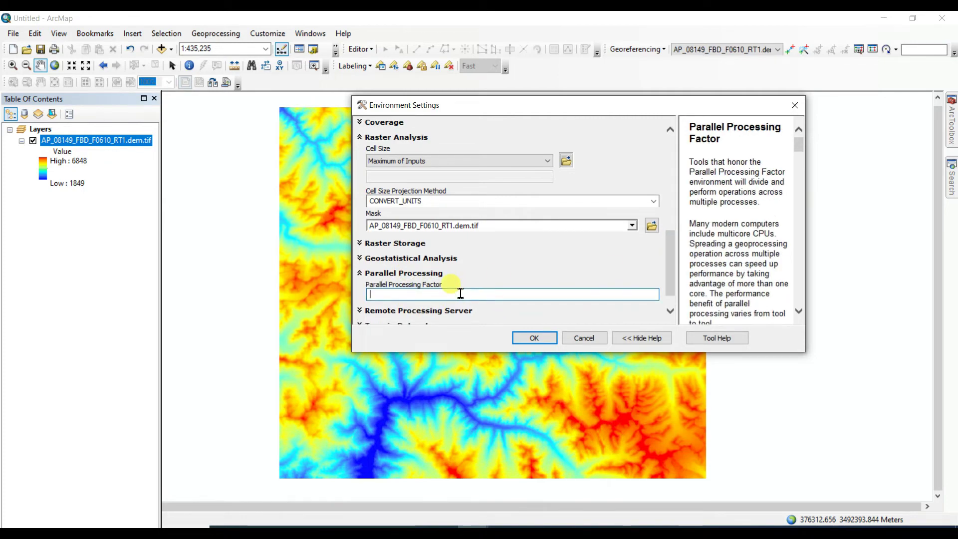
pyautogui.write('0')
pyautogui.click(535, 338)
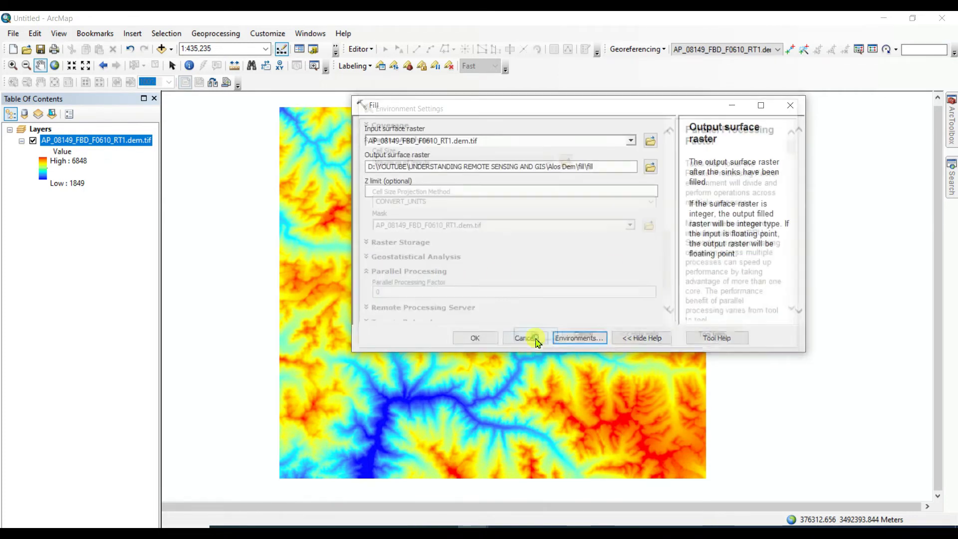
pyautogui.click(476, 338)
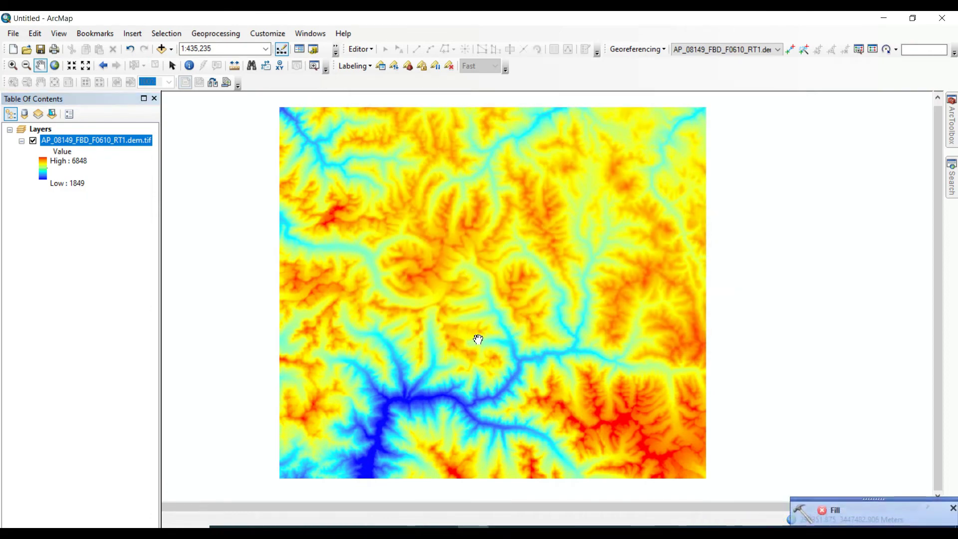
# Dismiss the notice and reopen Fill with the original DEM as input and fill.tif as output
pyautogui.click(953, 507)
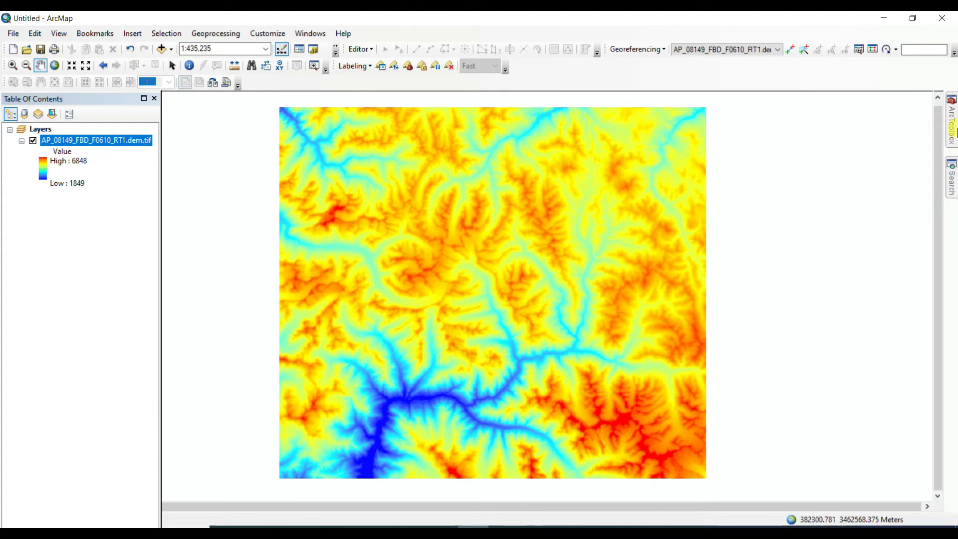
pyautogui.moveTo(948, 131)
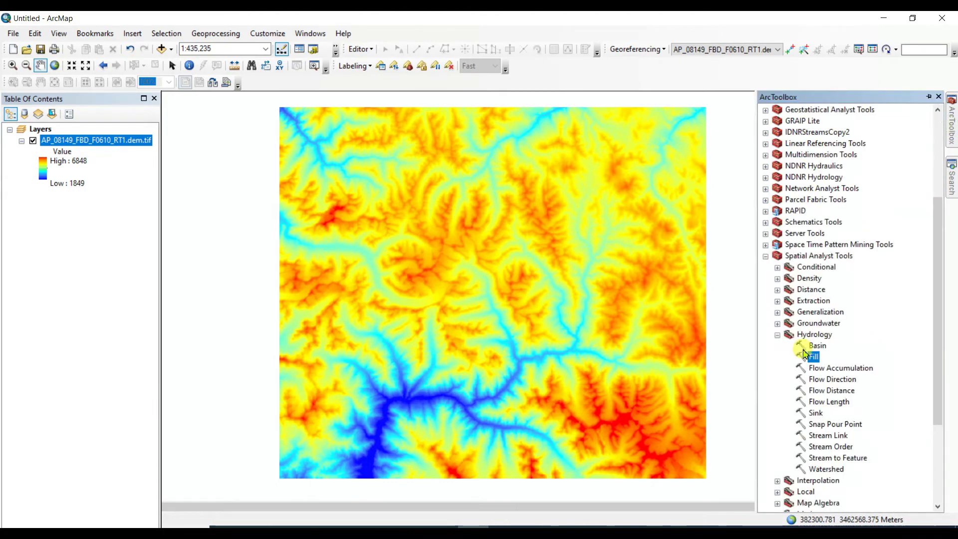
pyautogui.doubleClick(817, 356)
pyautogui.click(632, 141)
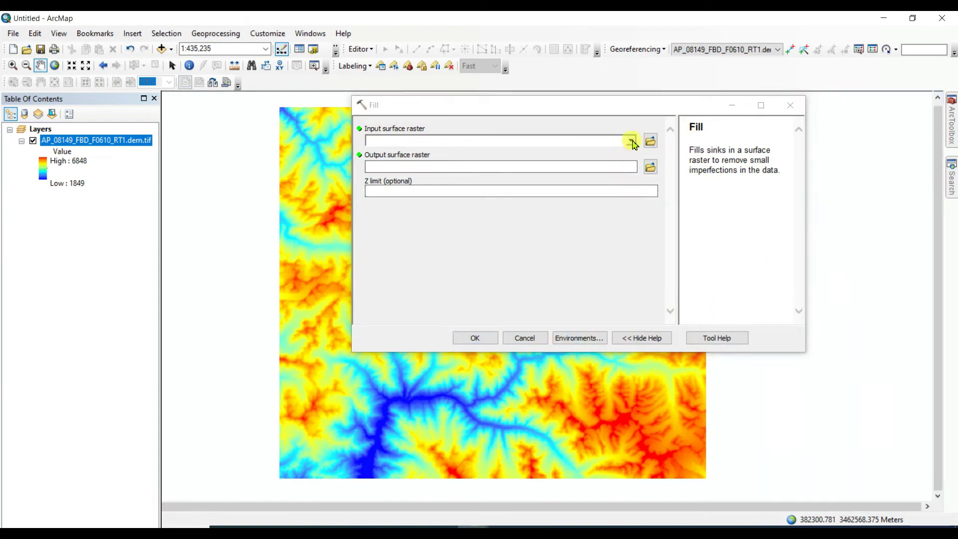
pyautogui.click(430, 153)
pyautogui.click(650, 166)
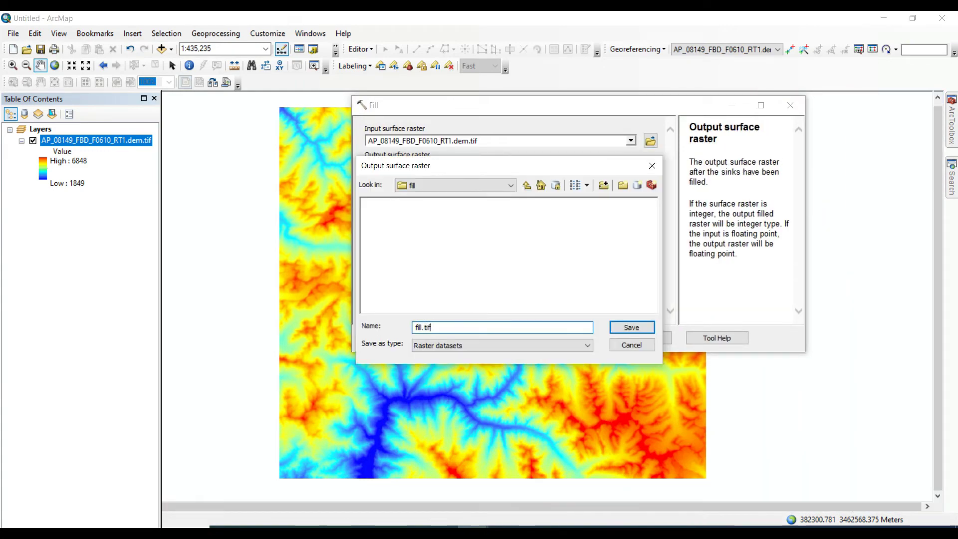
pyautogui.click(632, 327)
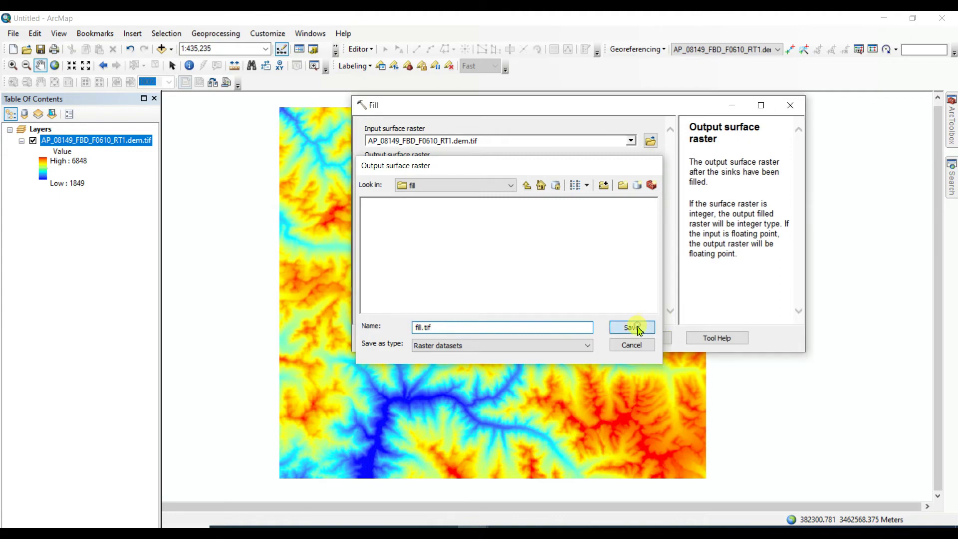
pyautogui.click(580, 338)
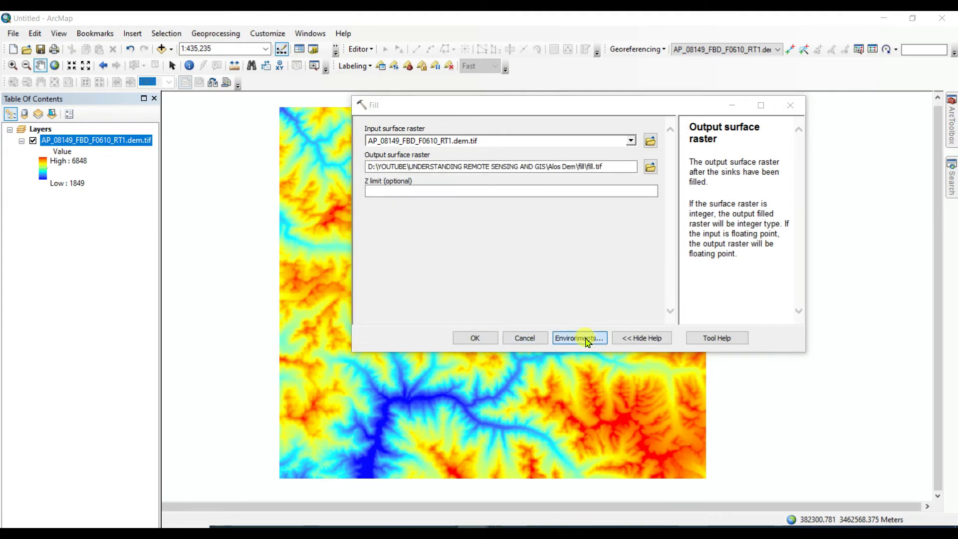
# Match the processing extent to the original DEM layer
pyautogui.click(405, 159)
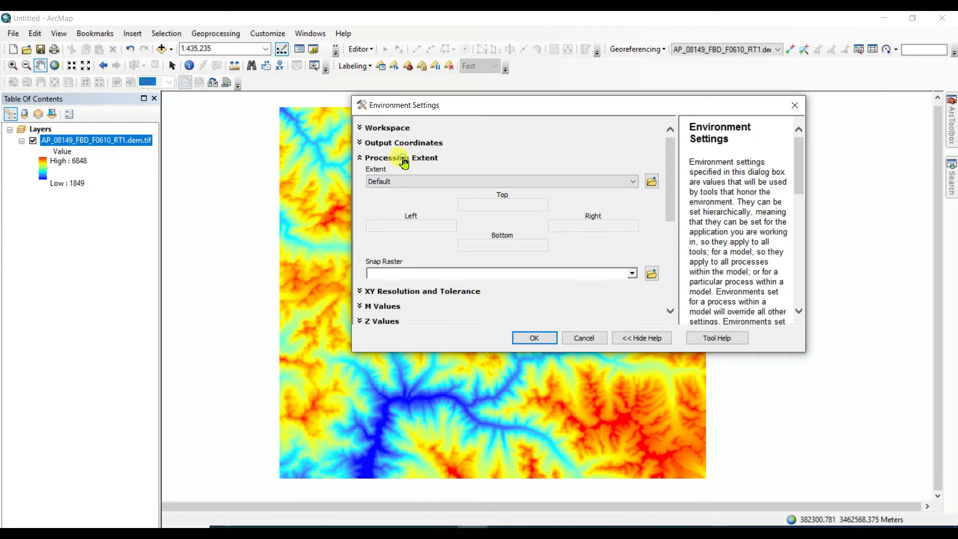
pyautogui.click(633, 182)
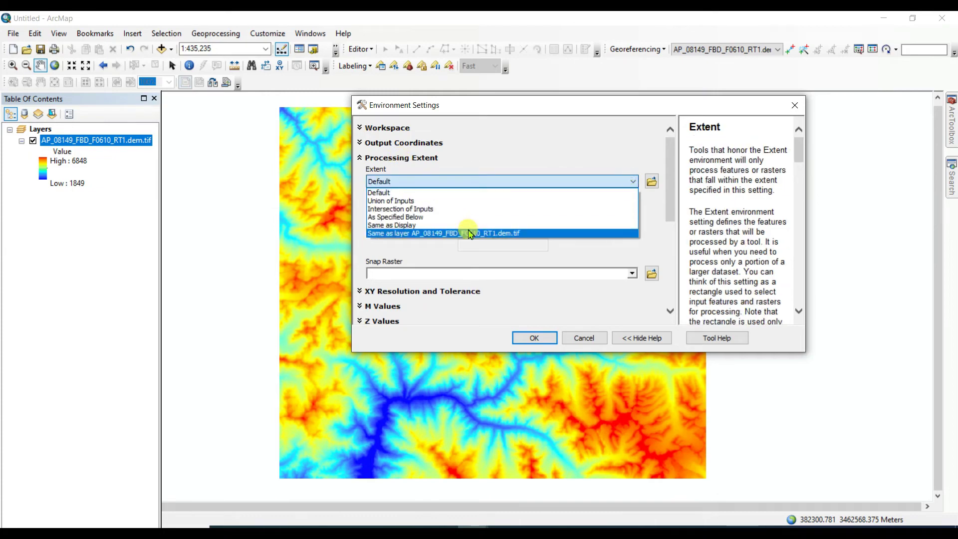
pyautogui.click(475, 229)
pyautogui.moveTo(671, 183); pyautogui.dragTo(640, 275)
# Use the original DEM as the analysis mask, set parallel processing factor 0, and run Fill
pyautogui.click(415, 272)
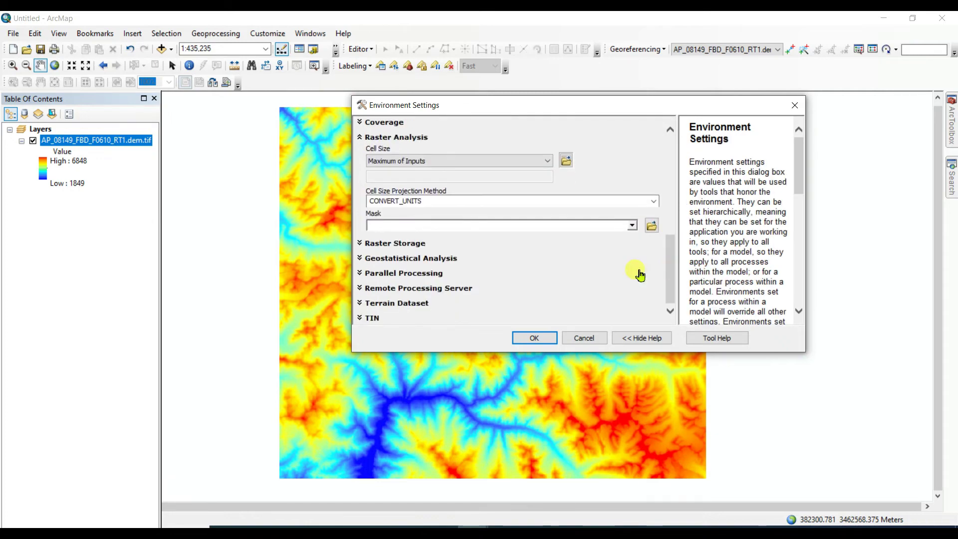
pyautogui.click(579, 226)
pyautogui.click(630, 226)
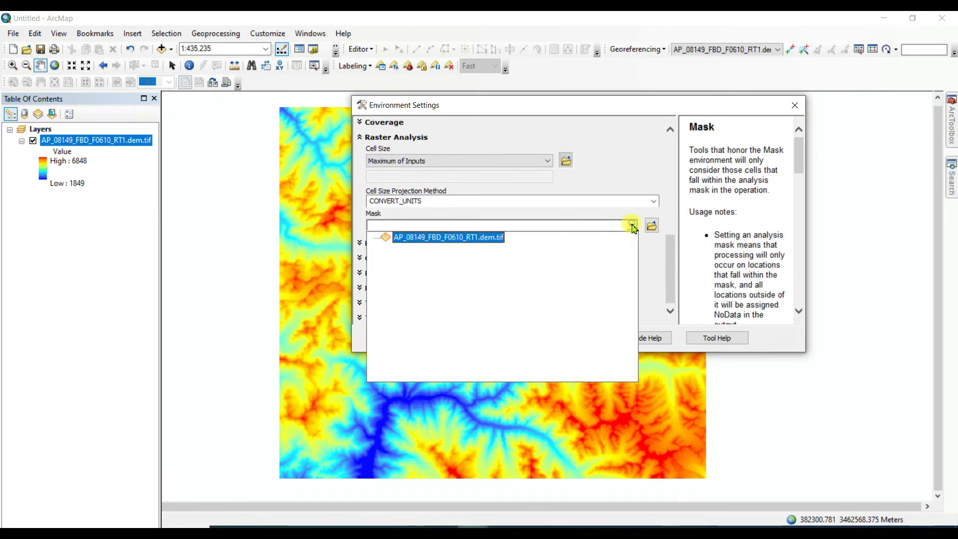
pyautogui.click(503, 235)
pyautogui.click(432, 274)
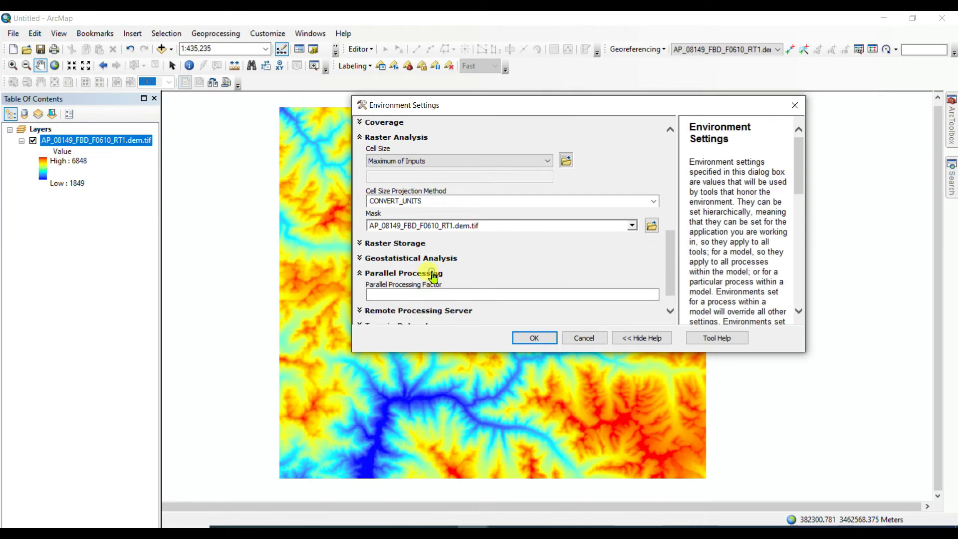
pyautogui.click(539, 294)
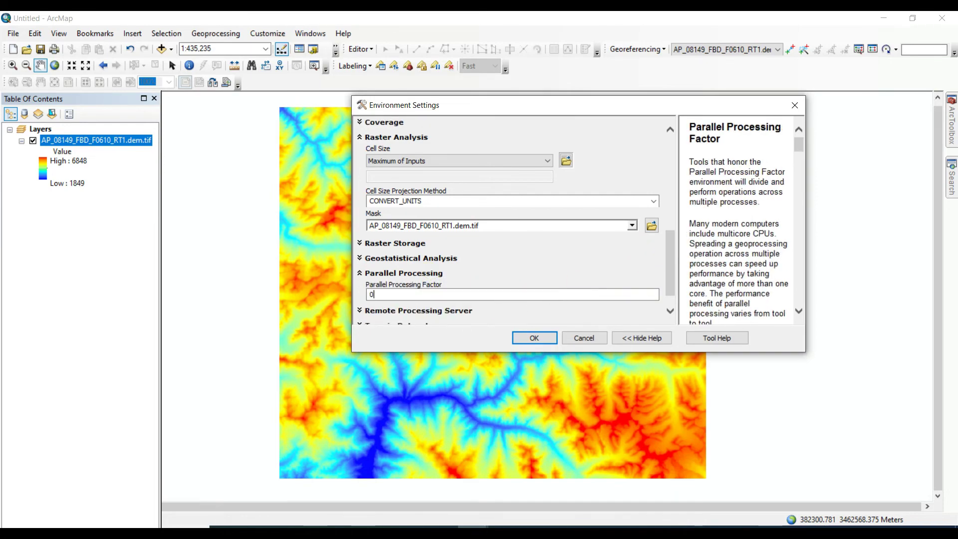
pyautogui.click(533, 338)
pyautogui.click(469, 338)
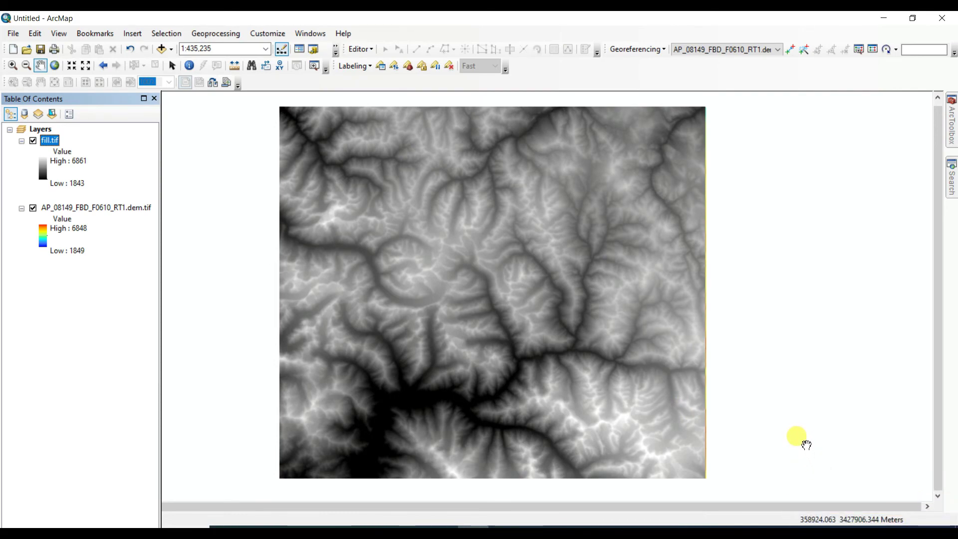
# Apply the rainbow colour ramp to fill.tif and invert it so valleys show blue
pyautogui.click(46, 169)
pyautogui.click(116, 205)
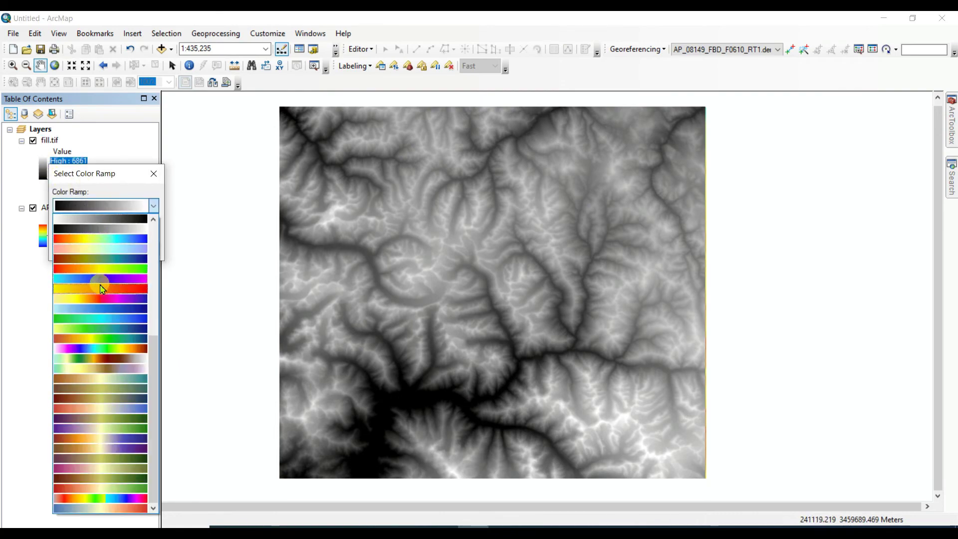
pyautogui.click(113, 241)
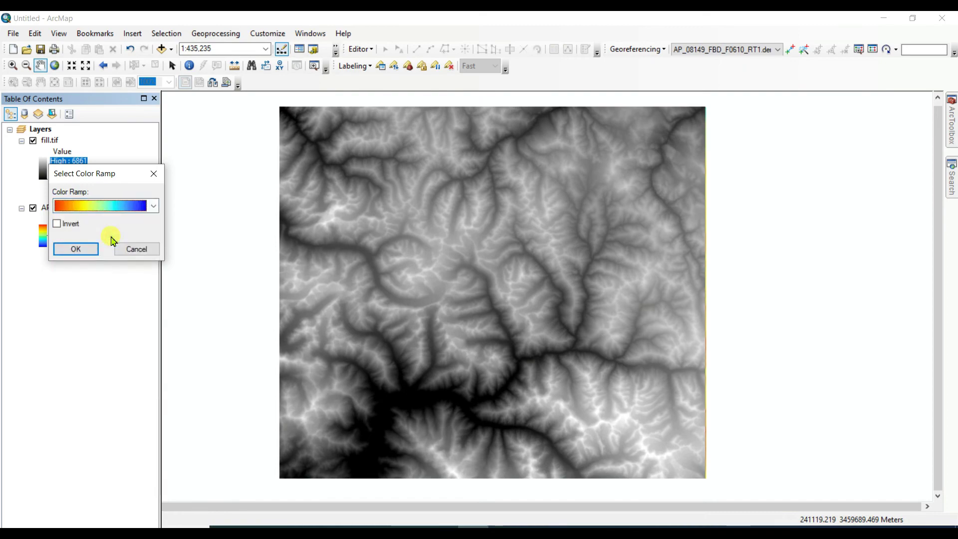
pyautogui.click(78, 248)
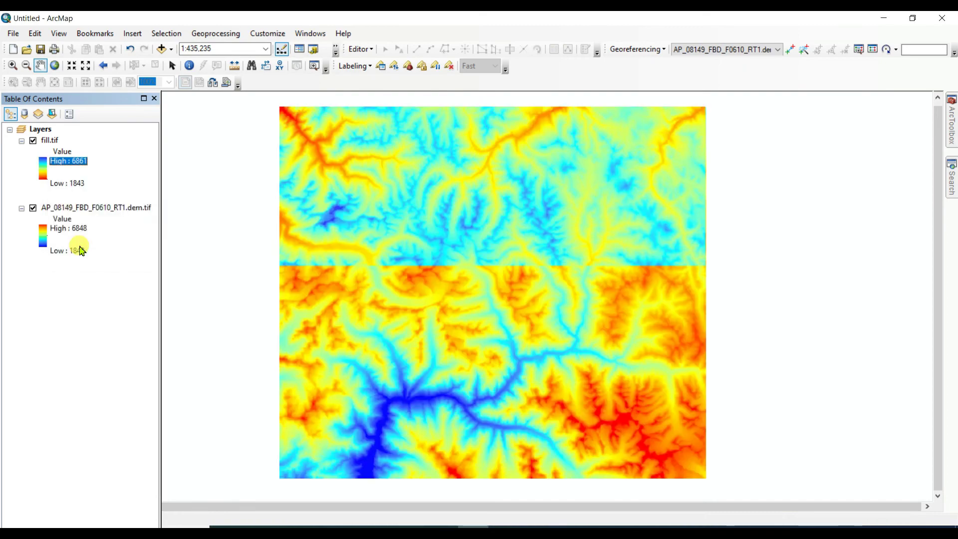
pyautogui.click(42, 162)
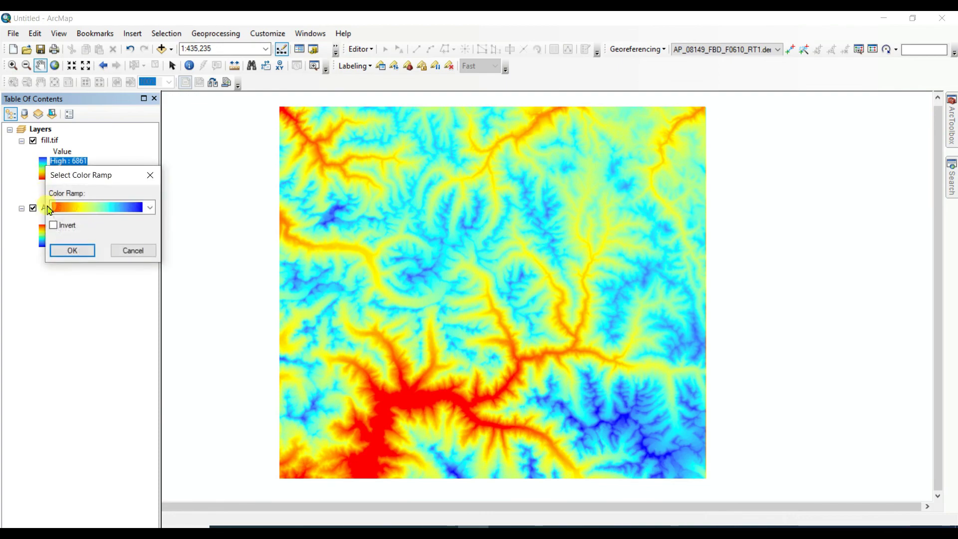
pyautogui.click(62, 248)
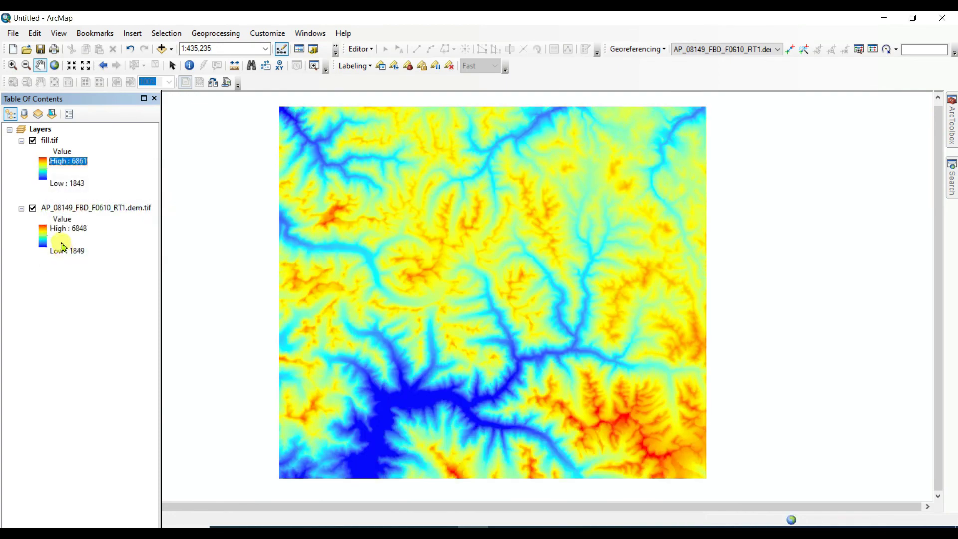
# Toggle fill.tif and the original DEM on and off to compare, ending with fill.tif hidden
pyautogui.click(33, 208)
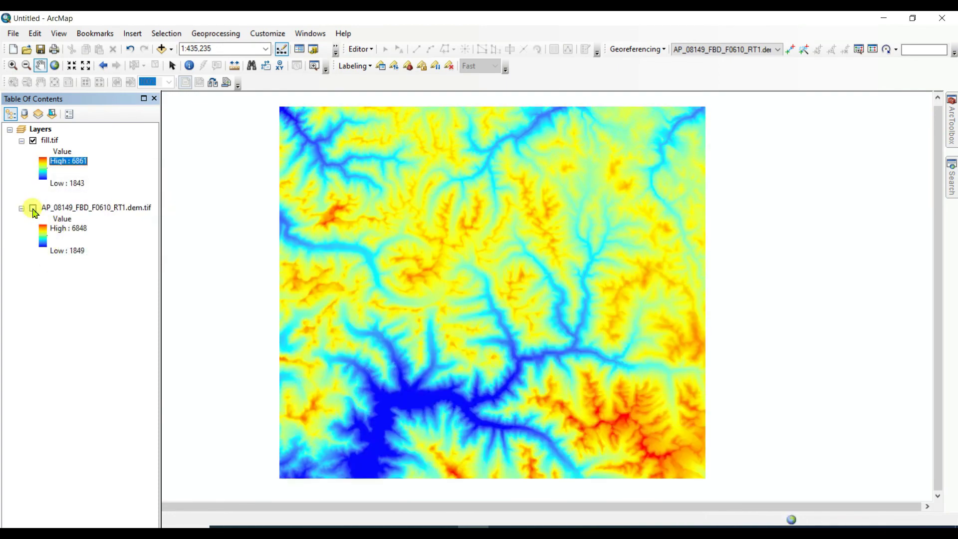
pyautogui.click(33, 140)
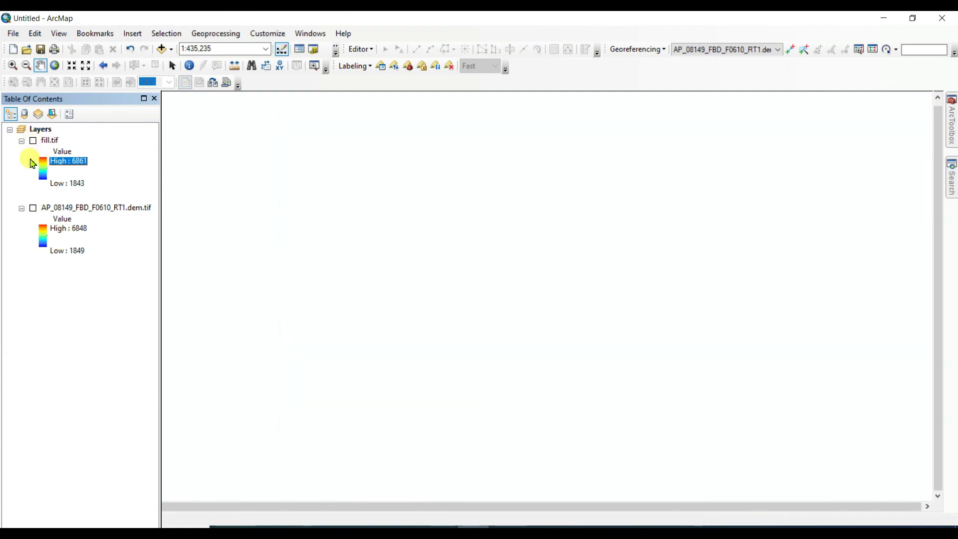
pyautogui.click(34, 209)
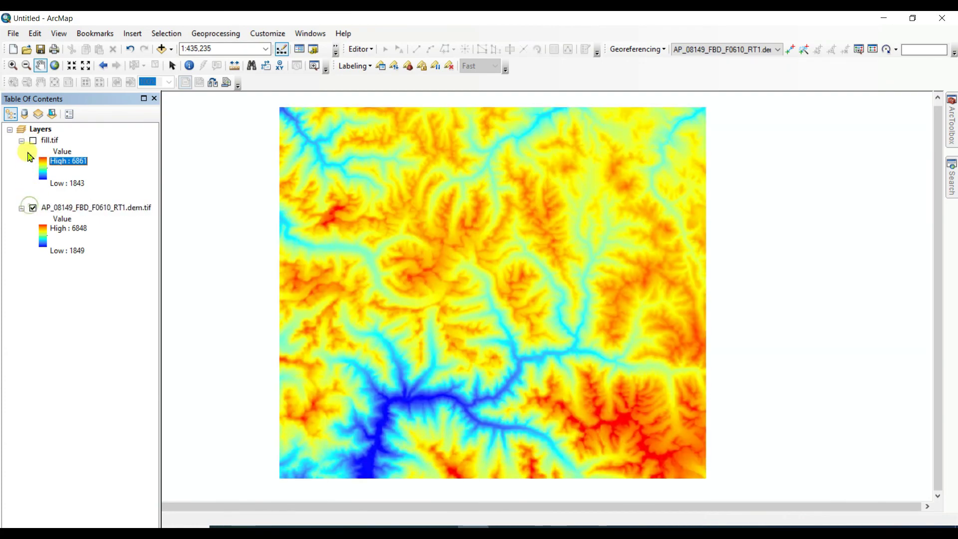
pyautogui.click(33, 141)
pyautogui.click(33, 141)
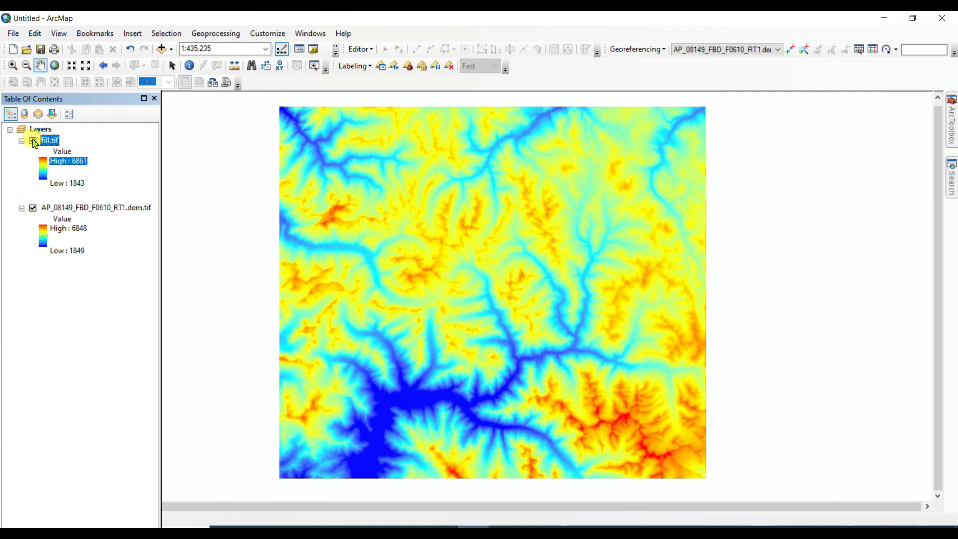
pyautogui.click(33, 142)
pyautogui.click(34, 141)
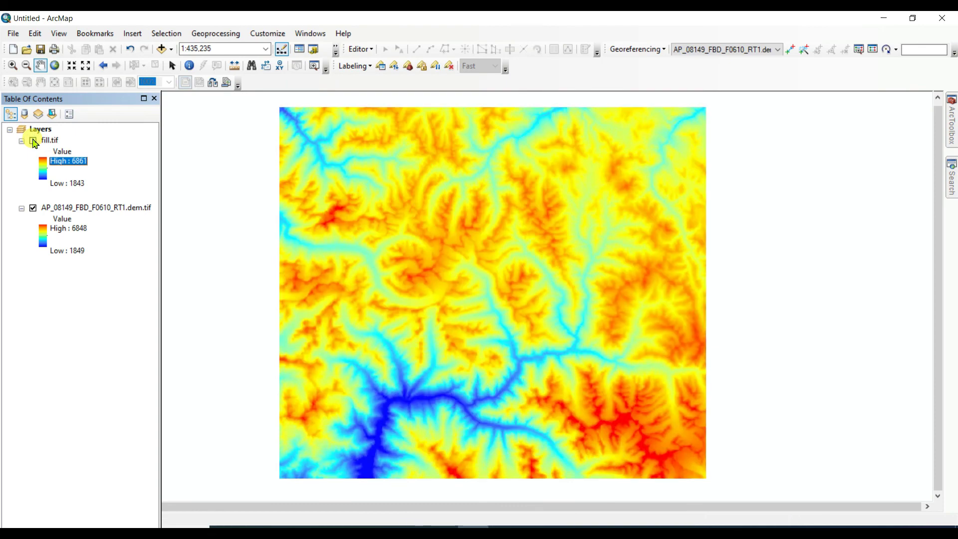